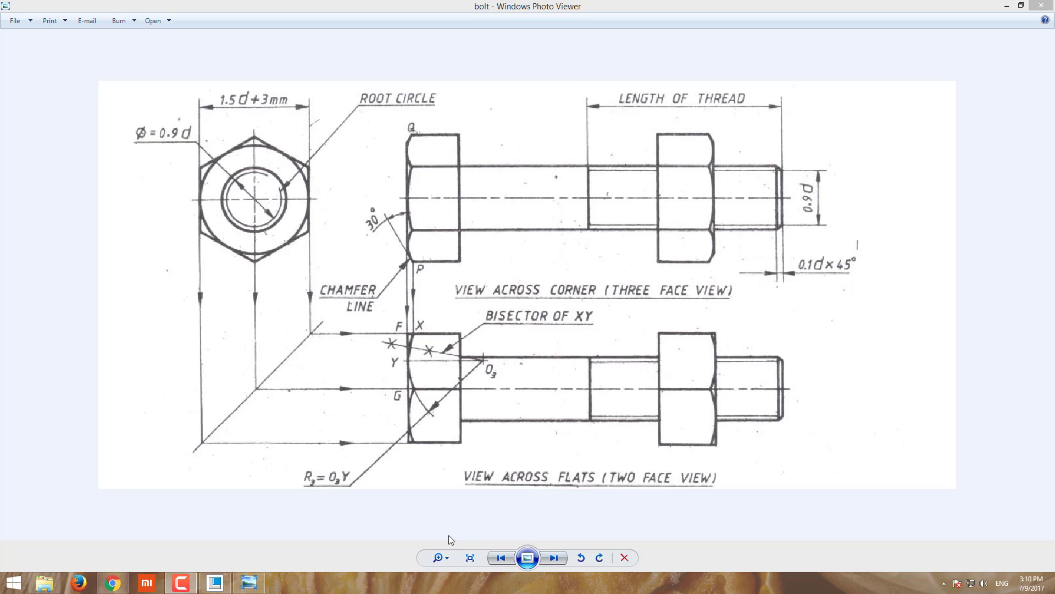
Switch from the bolt reference drawing in Photo Viewer to Creo Parametric
click(215, 584)
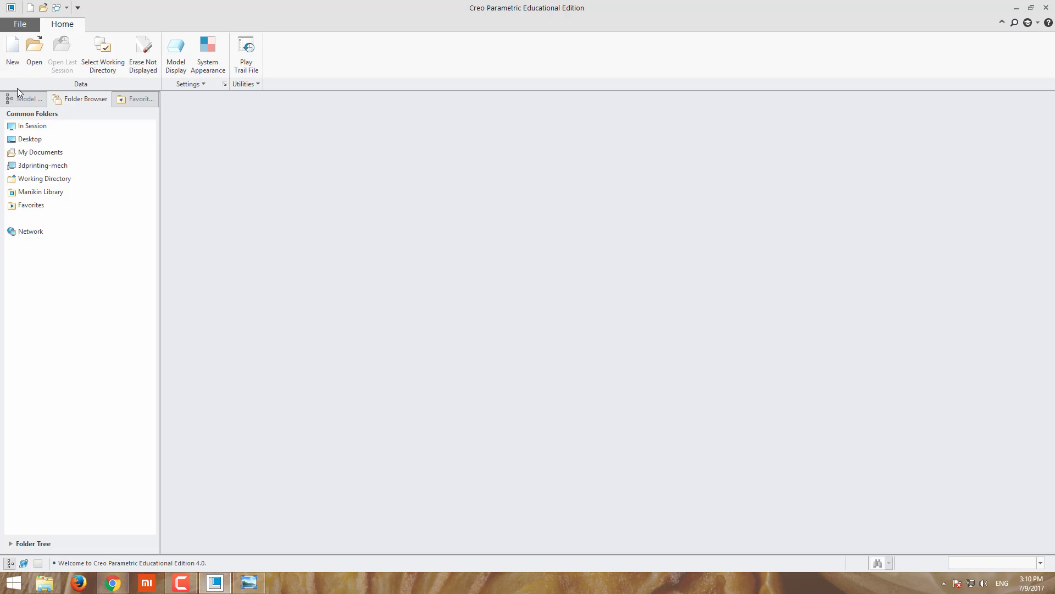
Create solid part PRT0001 using the mmns_part_solid template instead of the default
click(12, 49)
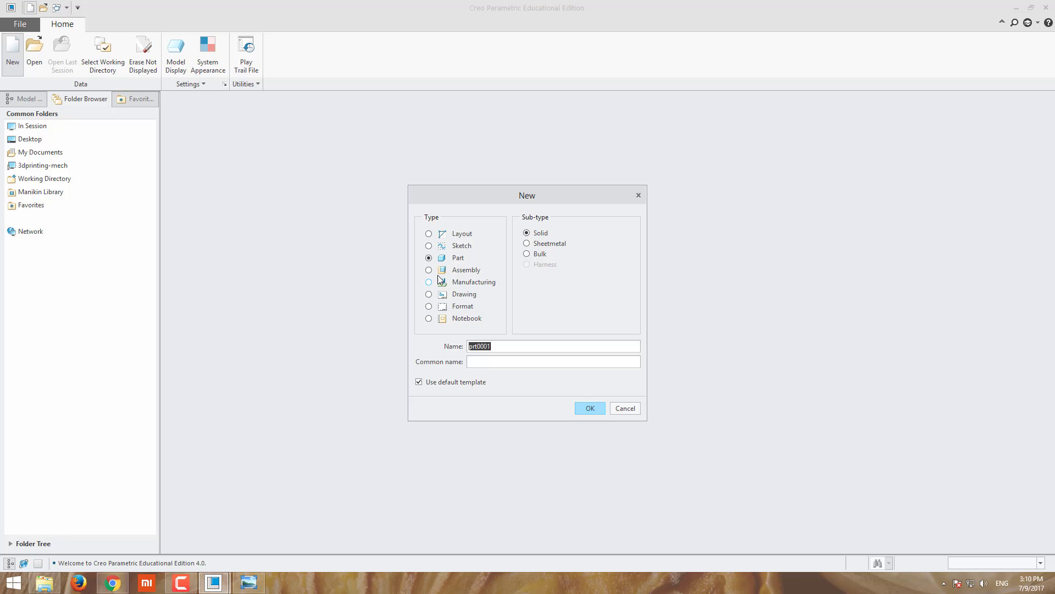
click(464, 383)
click(596, 412)
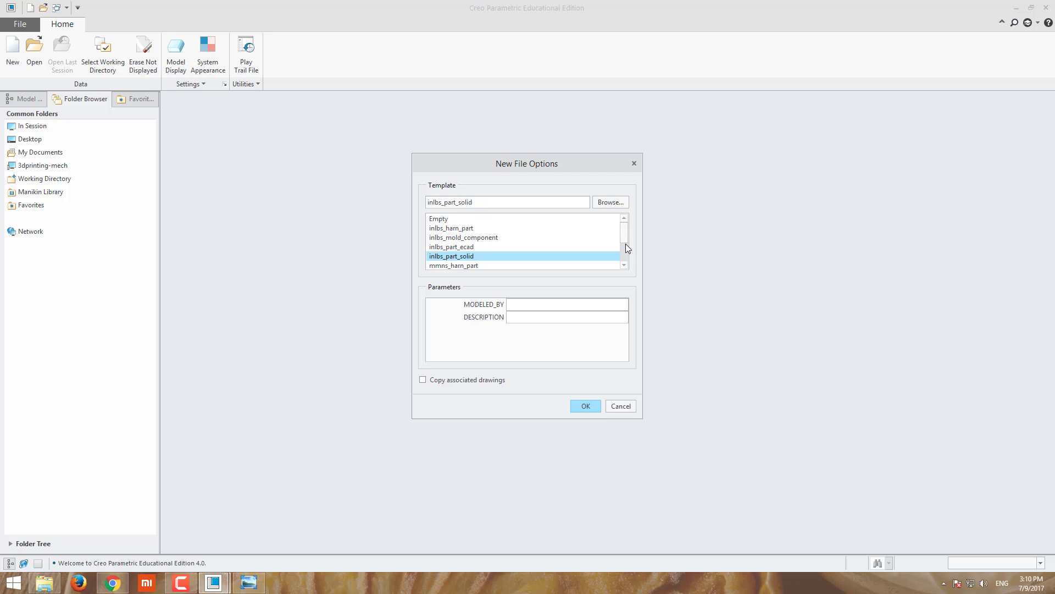
scroll(625, 243, down, 2)
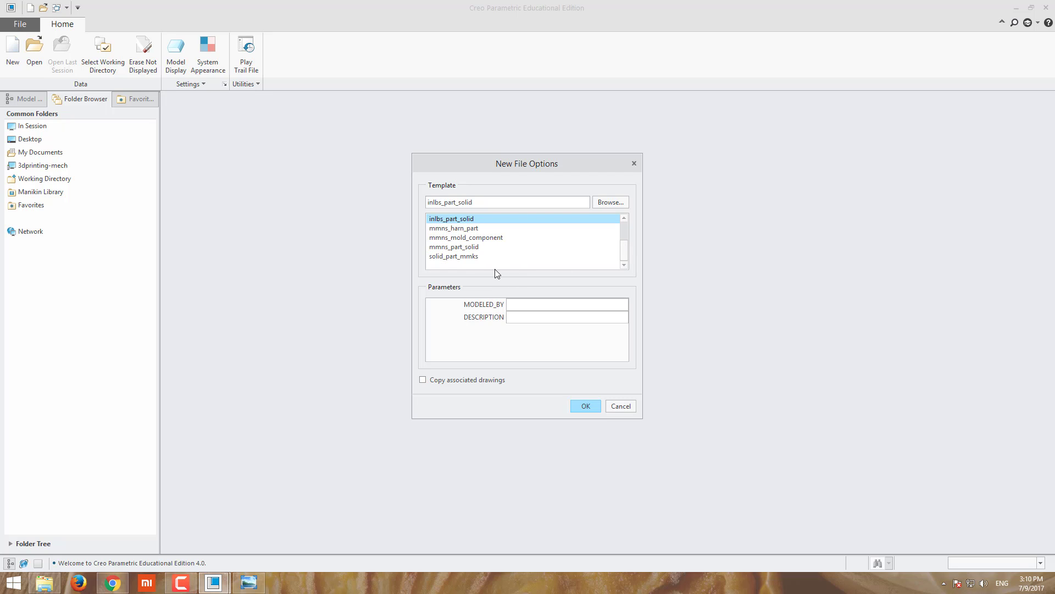
click(461, 248)
click(581, 406)
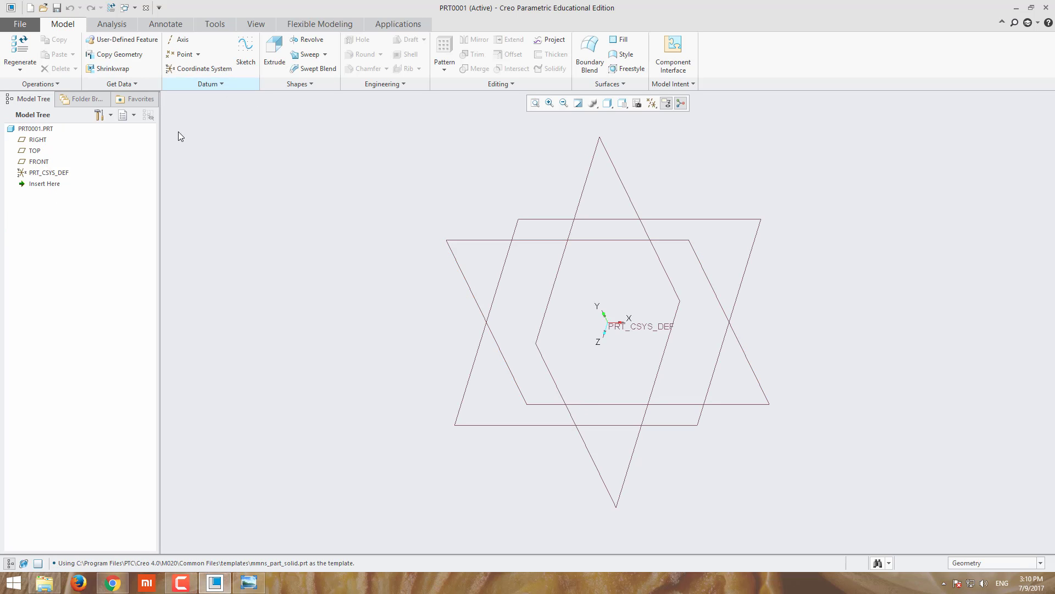
On the TOP plane, sketch a circle centred on the origin with diameter 20 and finish Sketch 1
click(34, 150)
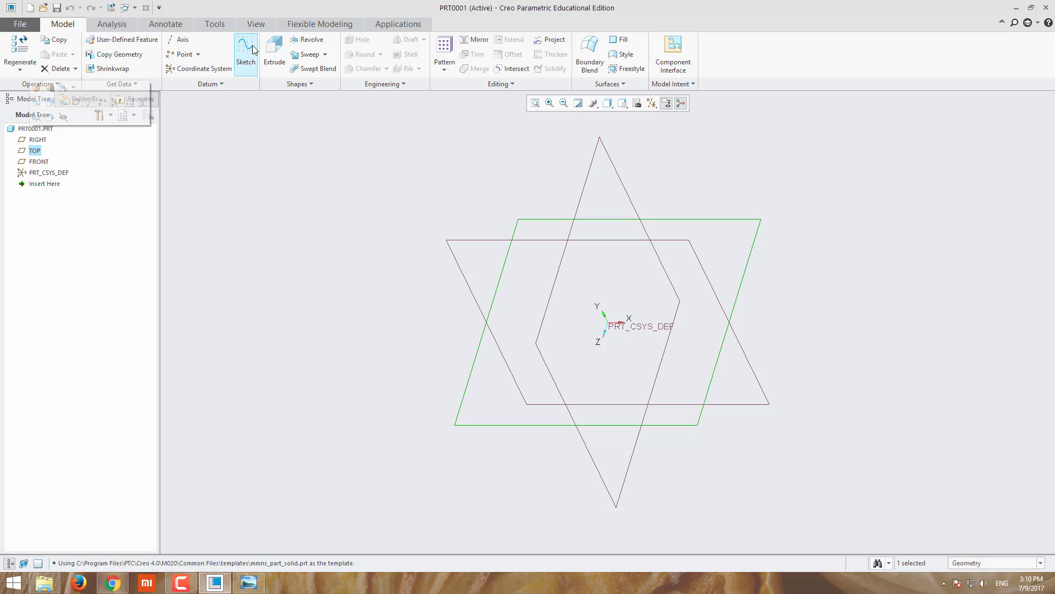
click(246, 51)
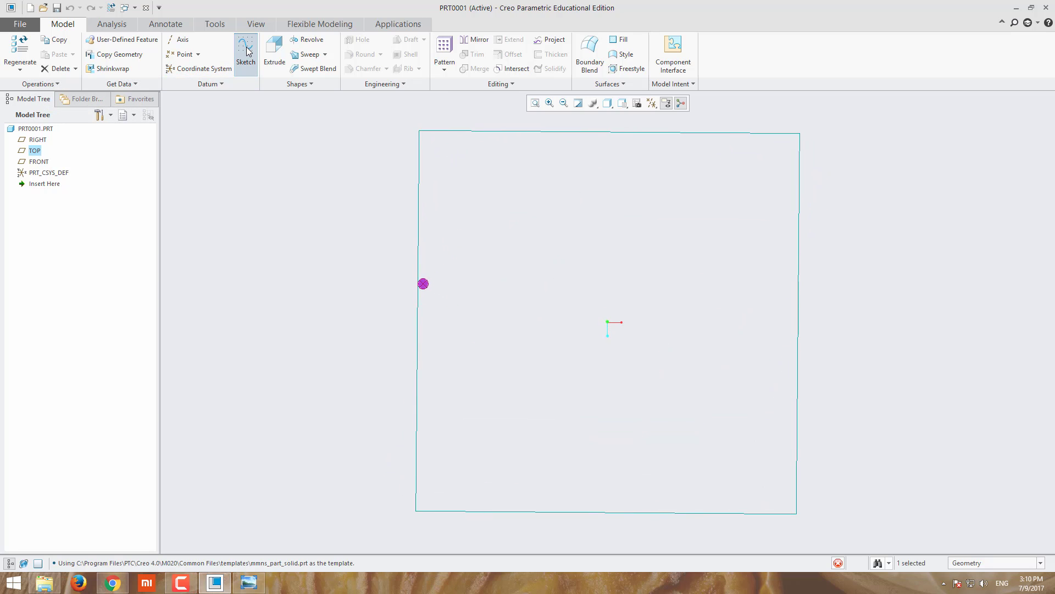
click(265, 69)
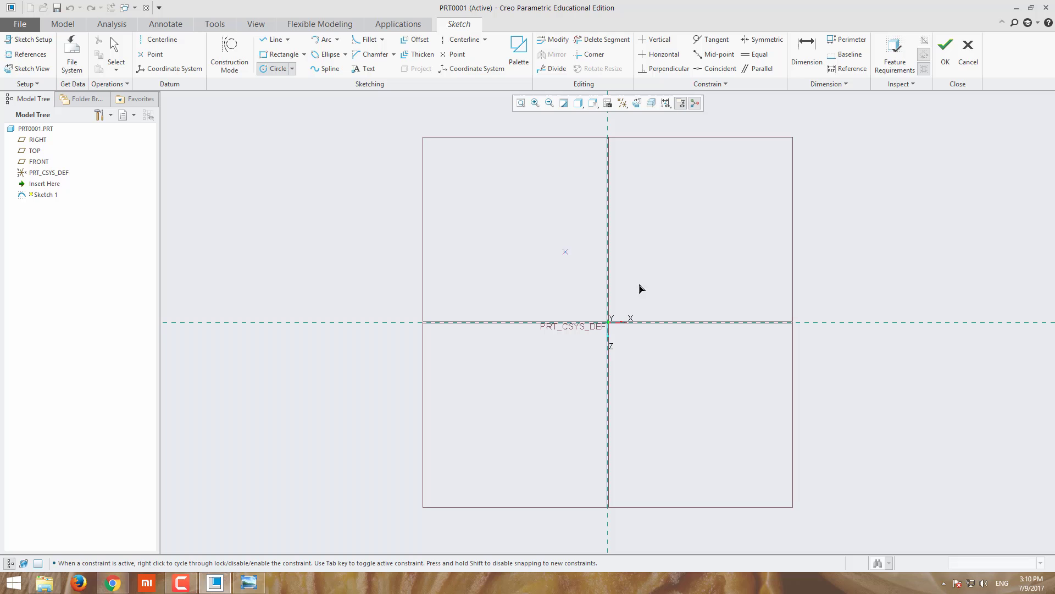
click(609, 322)
click(703, 322)
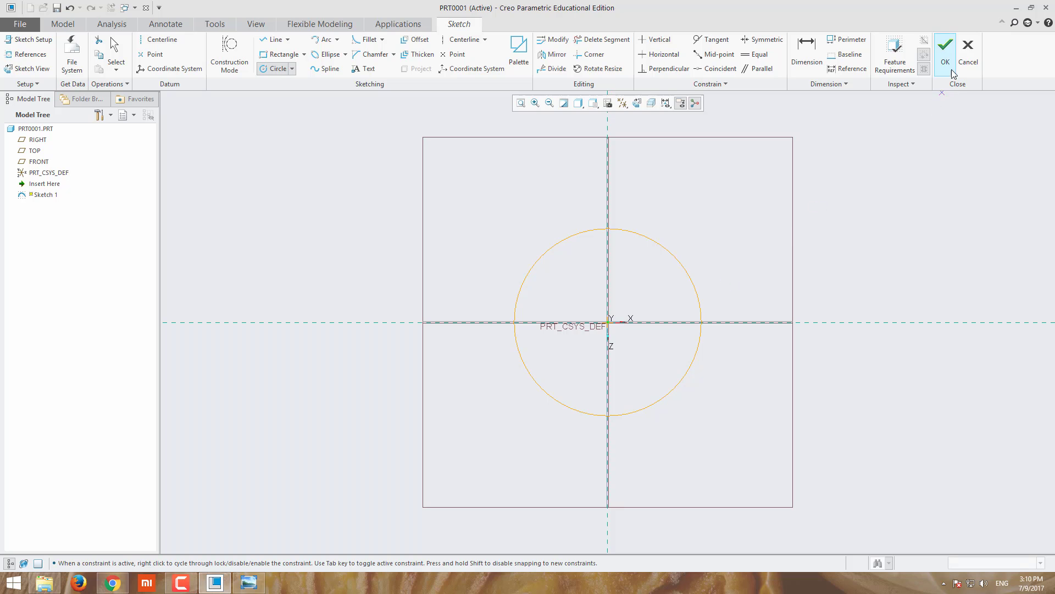
scroll(766, 268, down, 1)
middle_click(765, 268)
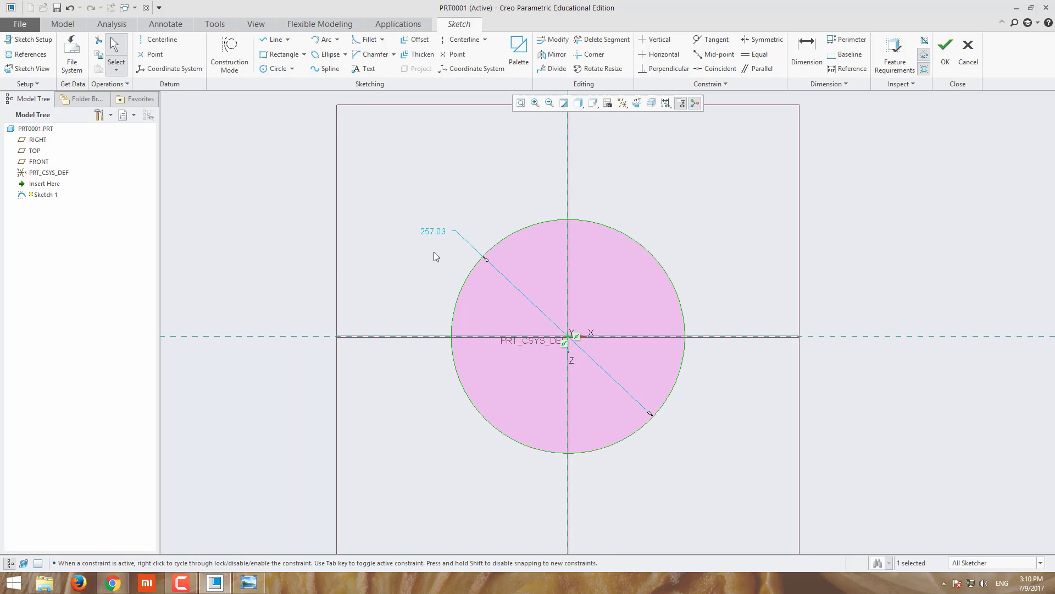
double_click(430, 232)
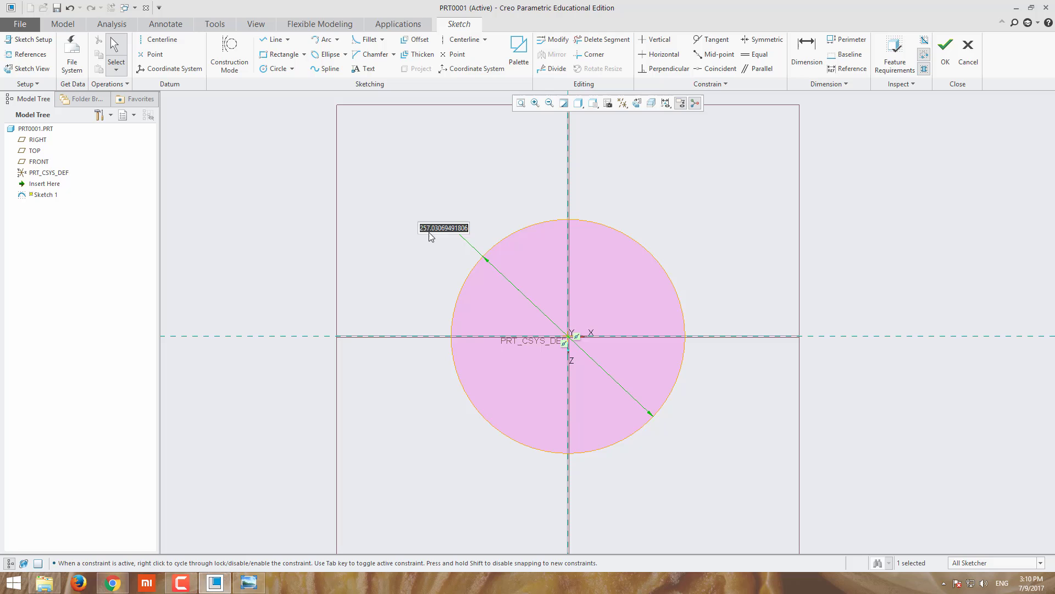
text(20)
key(Return)
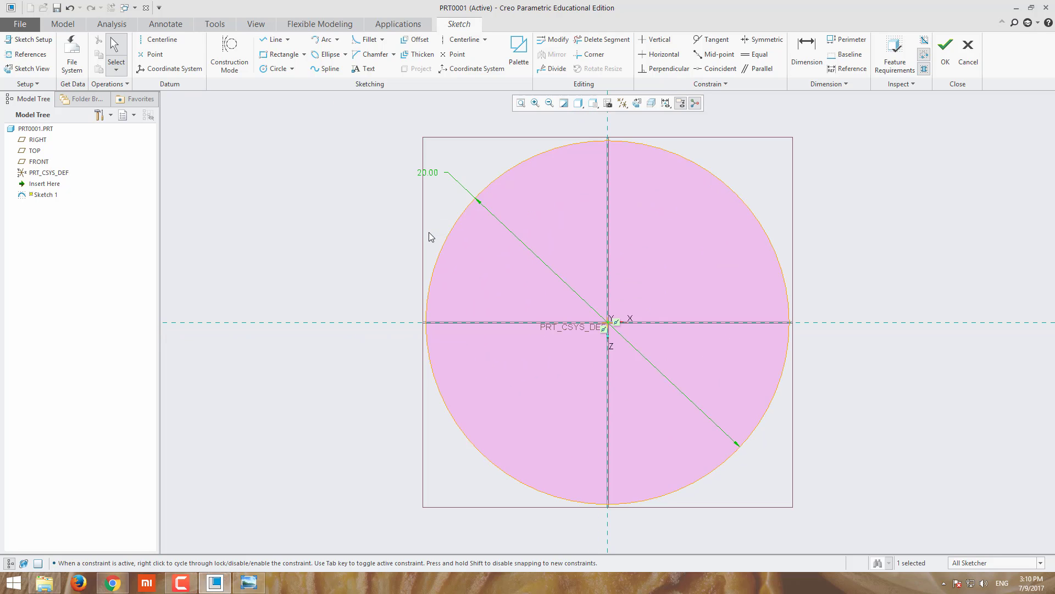
click(946, 52)
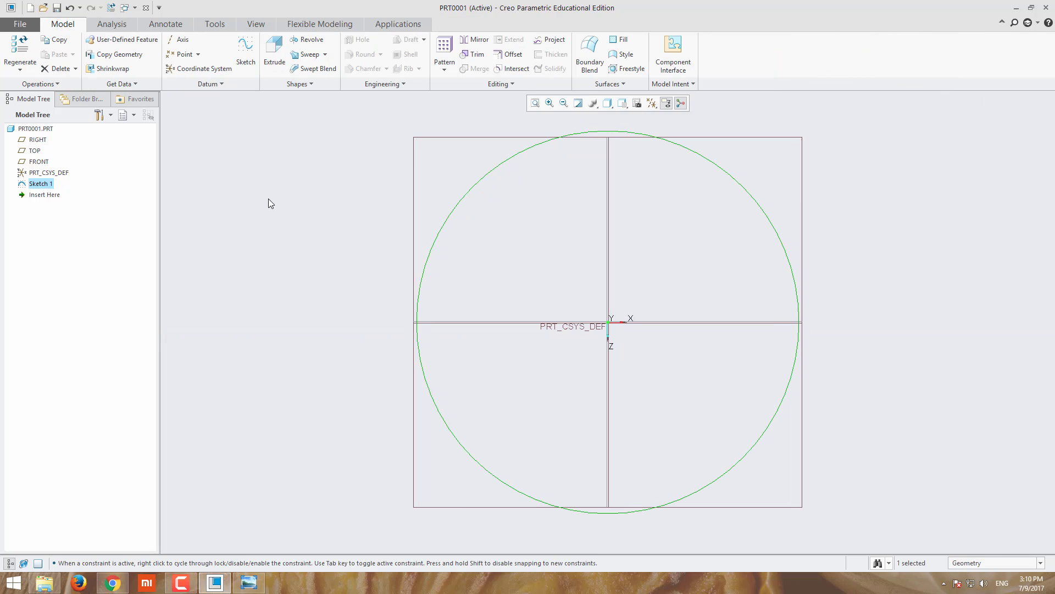
Extrude the circle 100 into a solid cylinder, then select its end face
click(277, 62)
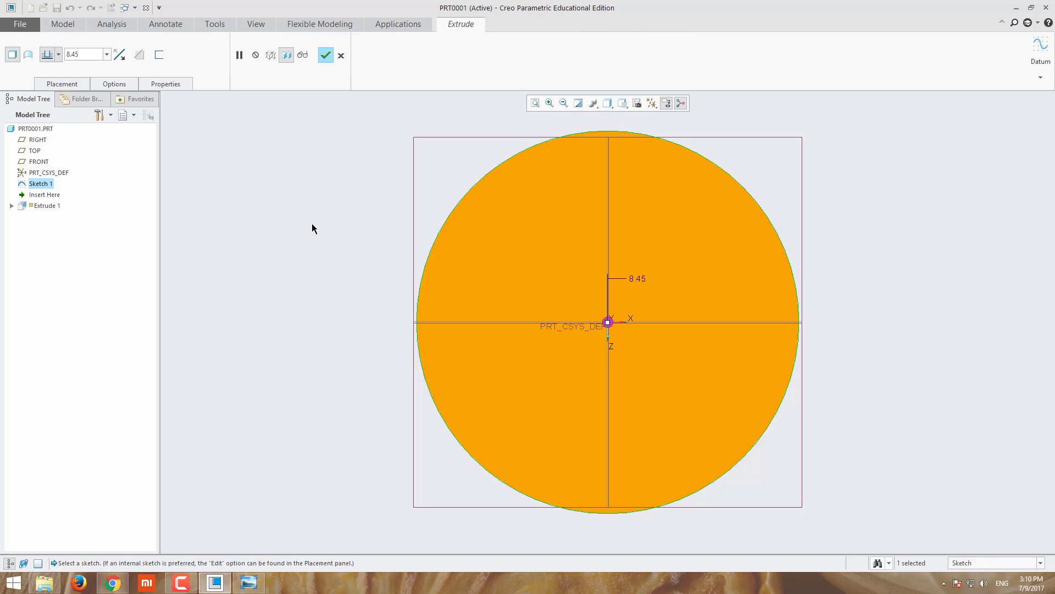
key(ctrl+d)
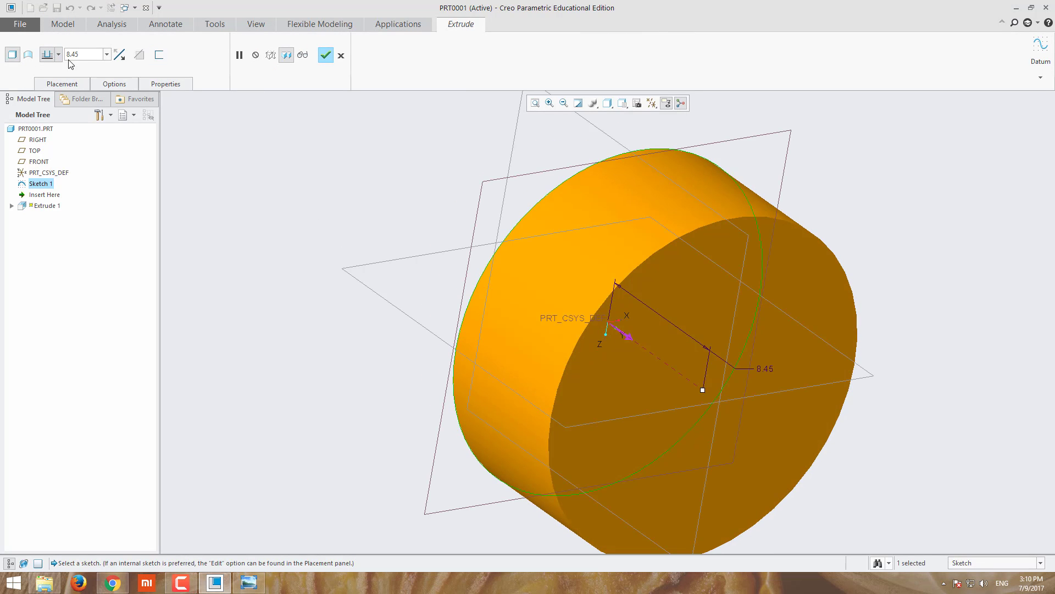
double_click(72, 55)
text(1)
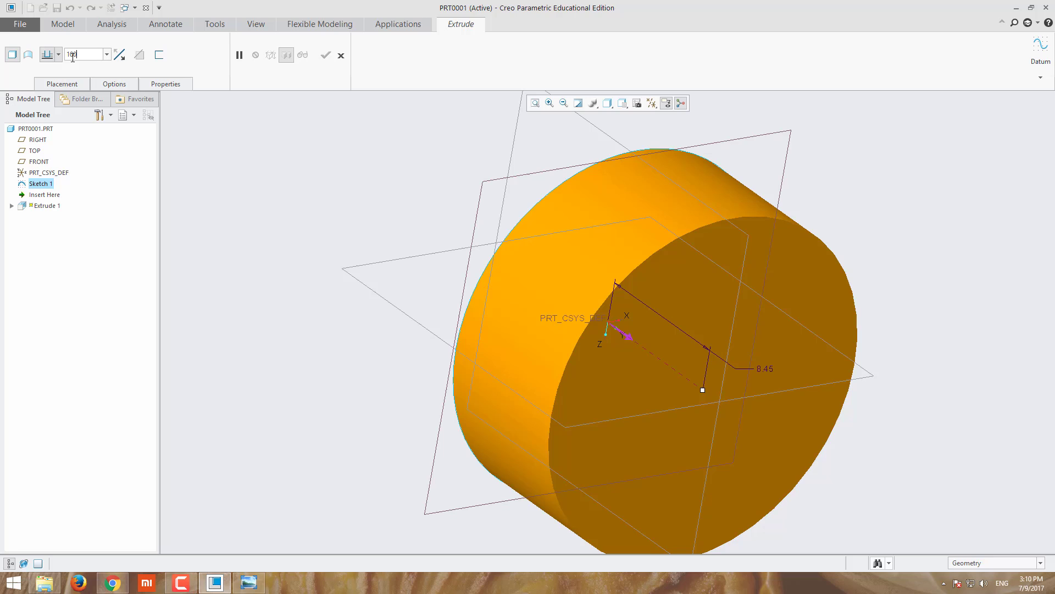
text(00)
key(Return)
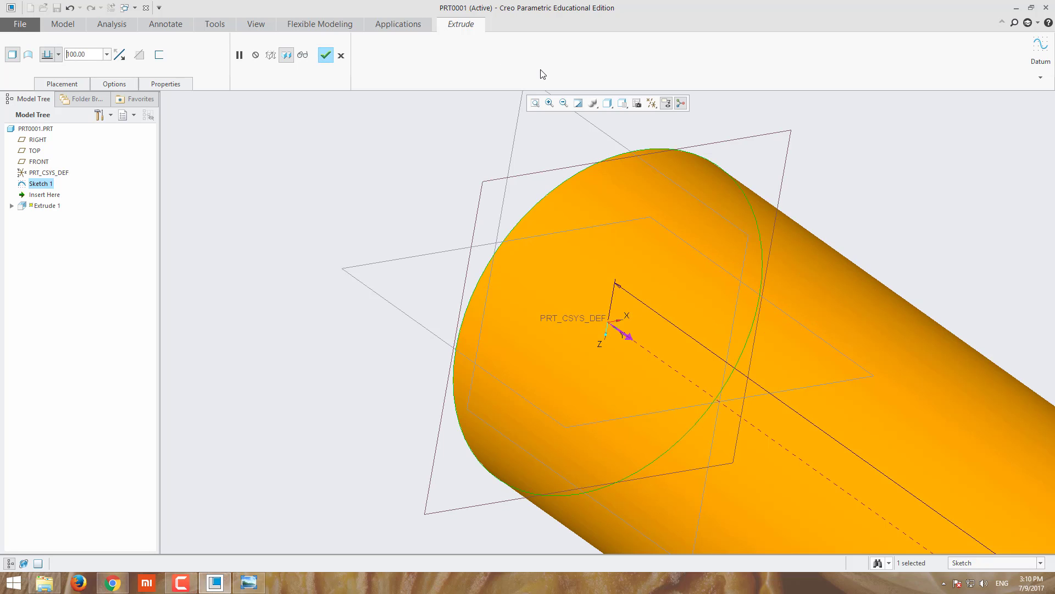
click(535, 103)
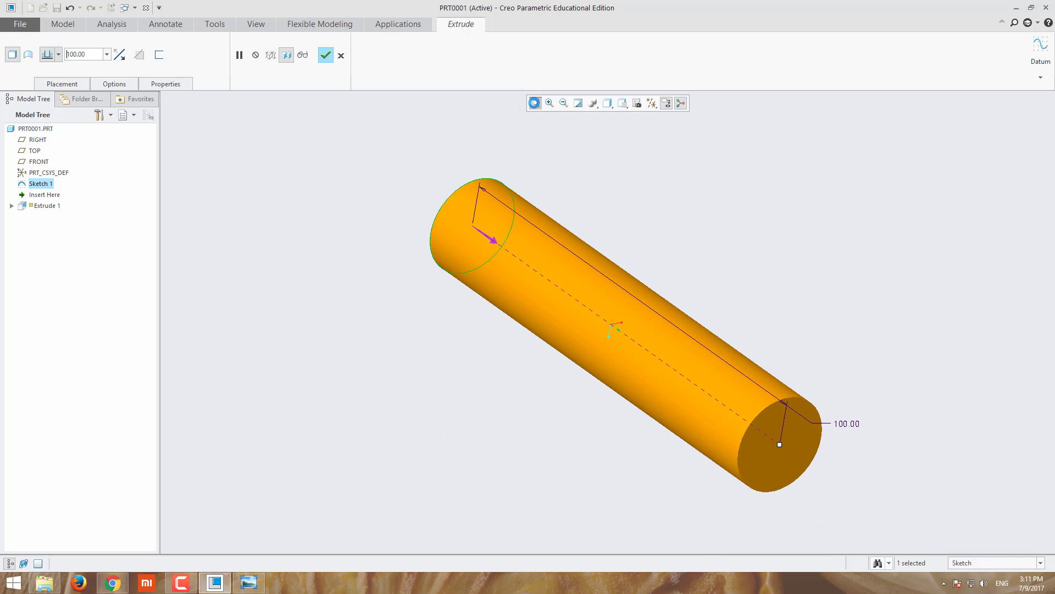
click(325, 55)
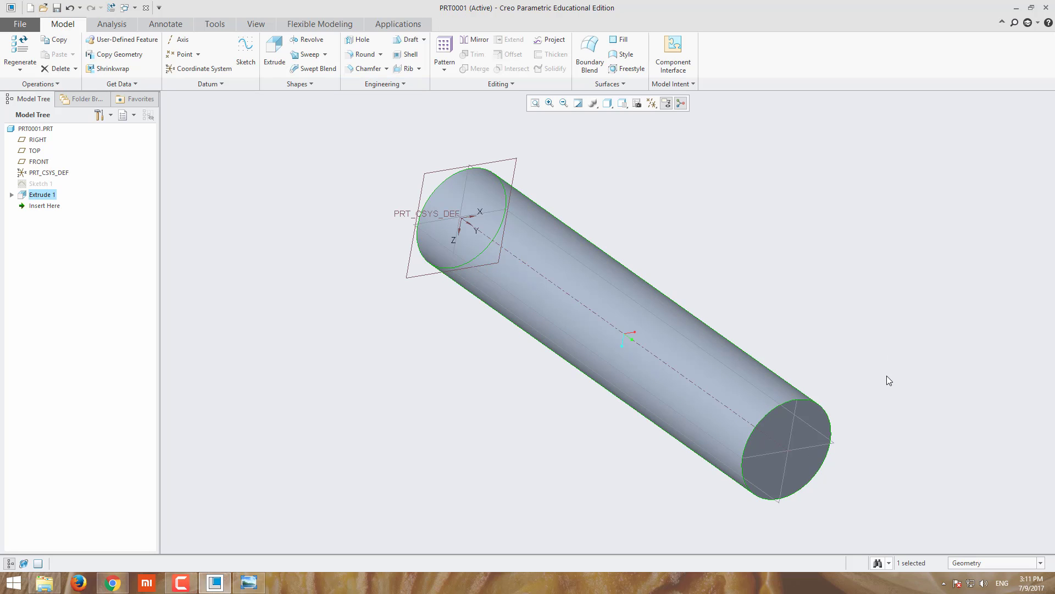
middle_drag(886, 375, 912, 344)
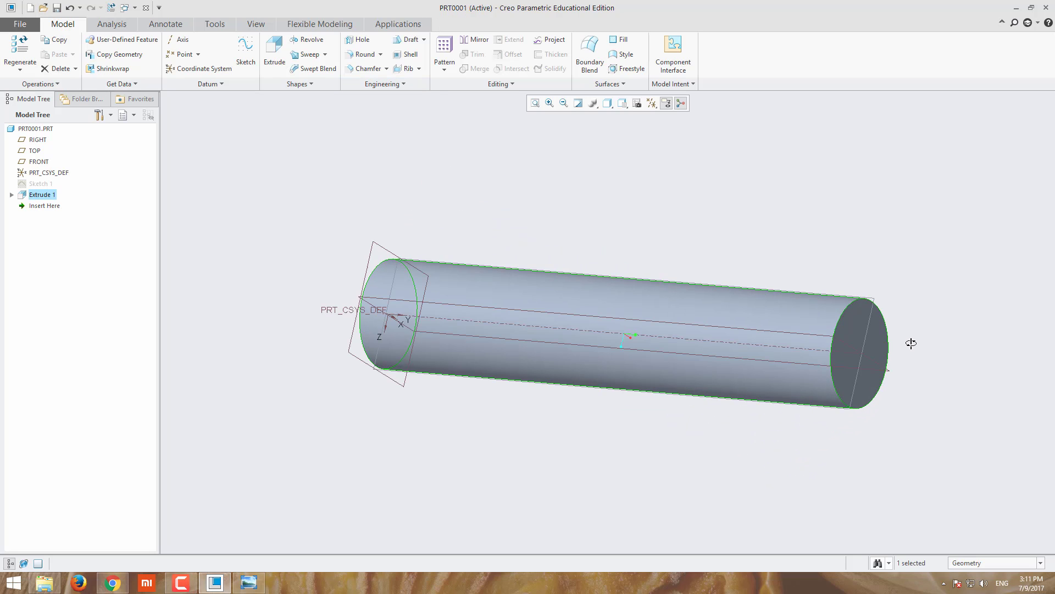
click(854, 326)
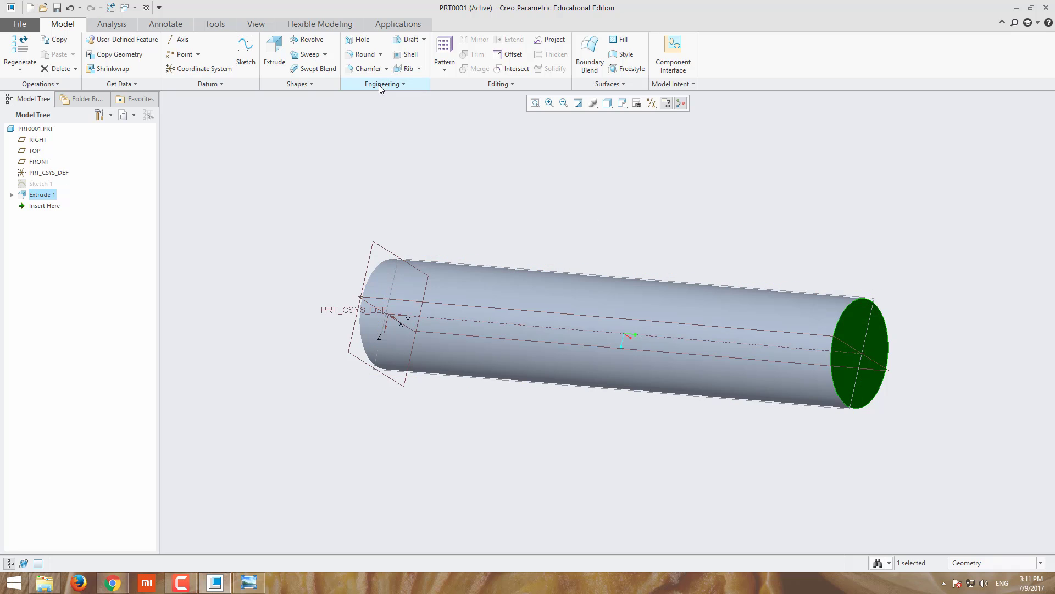
Start a sketch on the end face and drop a 6-Sided Hexagon from the palette at the origin
click(245, 51)
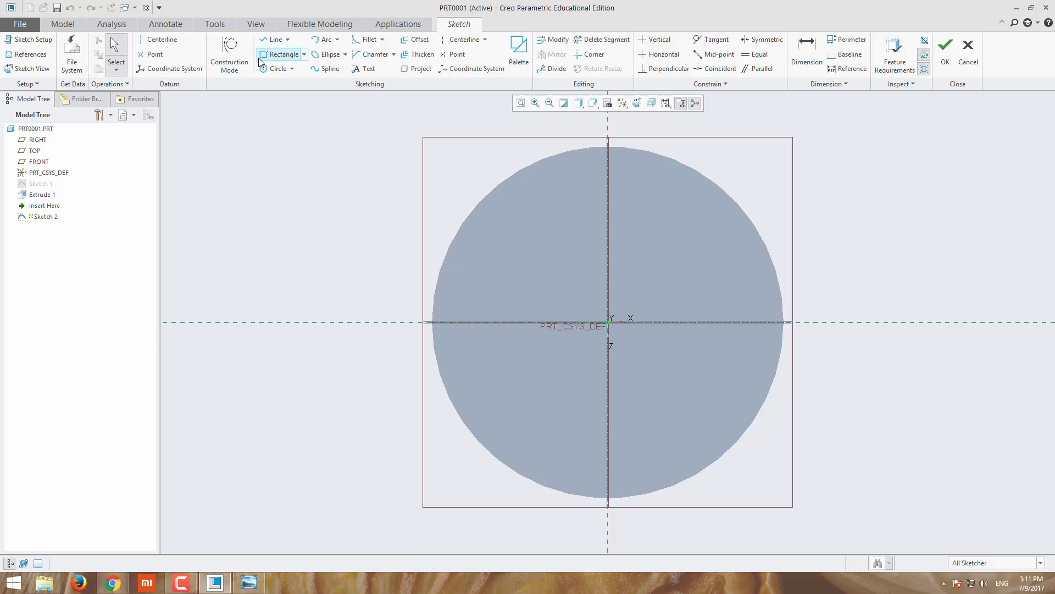
click(518, 63)
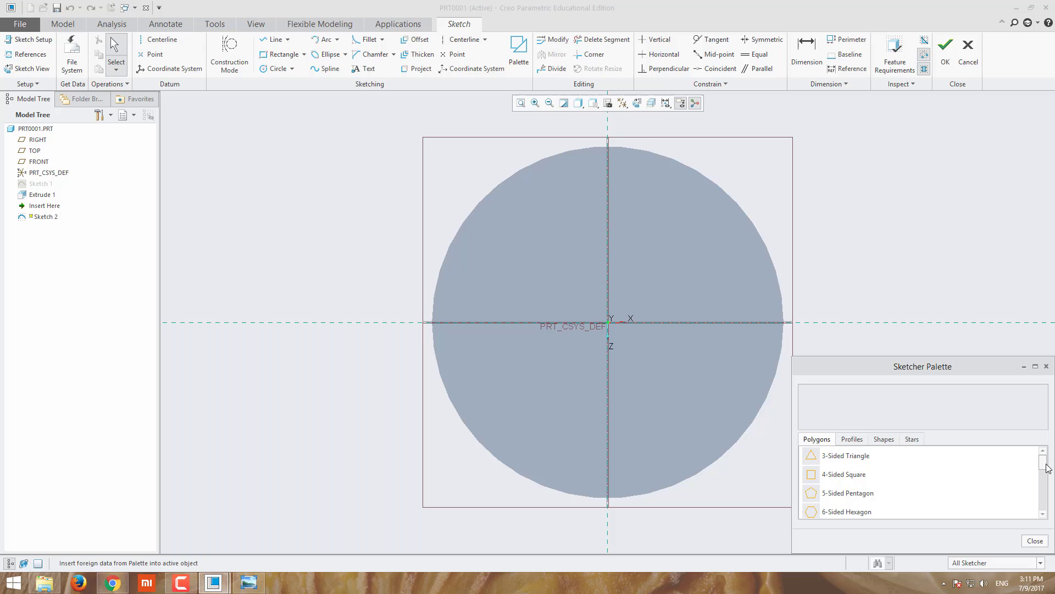
mouse_move(1048, 471)
mouse_down()
mouse_move(1048, 495)
mouse_move(1040, 452)
mouse_up()
drag(845, 513, 747, 429)
drag(614, 325, 614, 325)
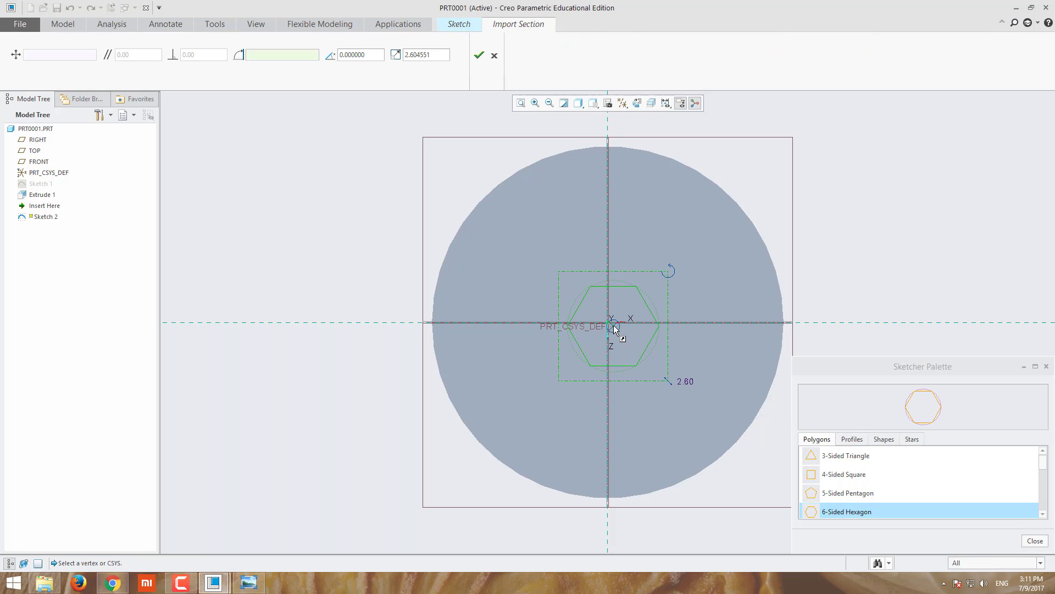
click(1047, 366)
Snap the hexagon's centre onto the origin, then check the bolt reference drawing
scroll(631, 410, up, 2)
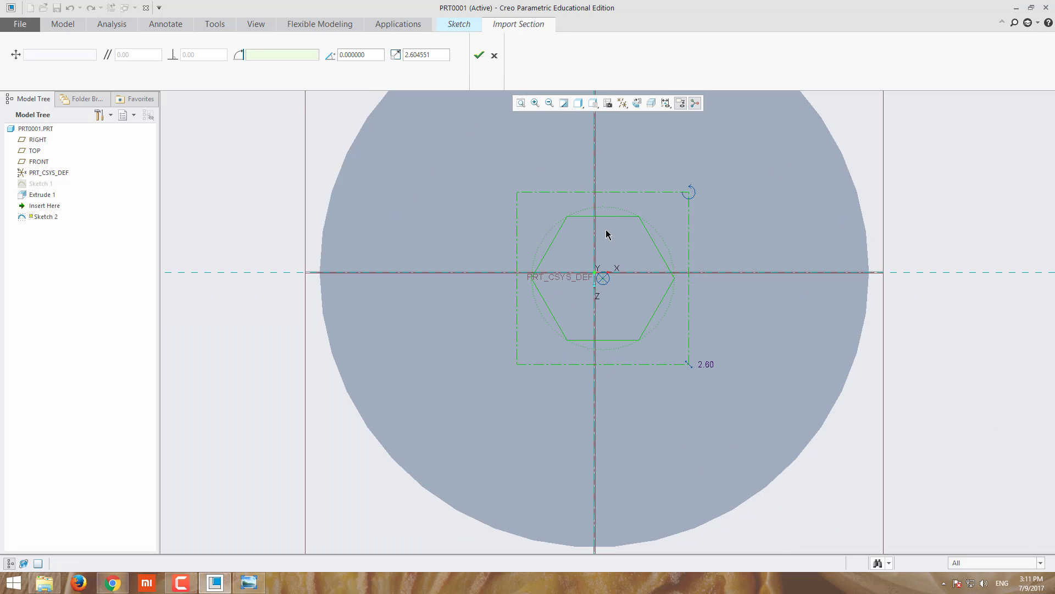
scroll(733, 215, up, 2)
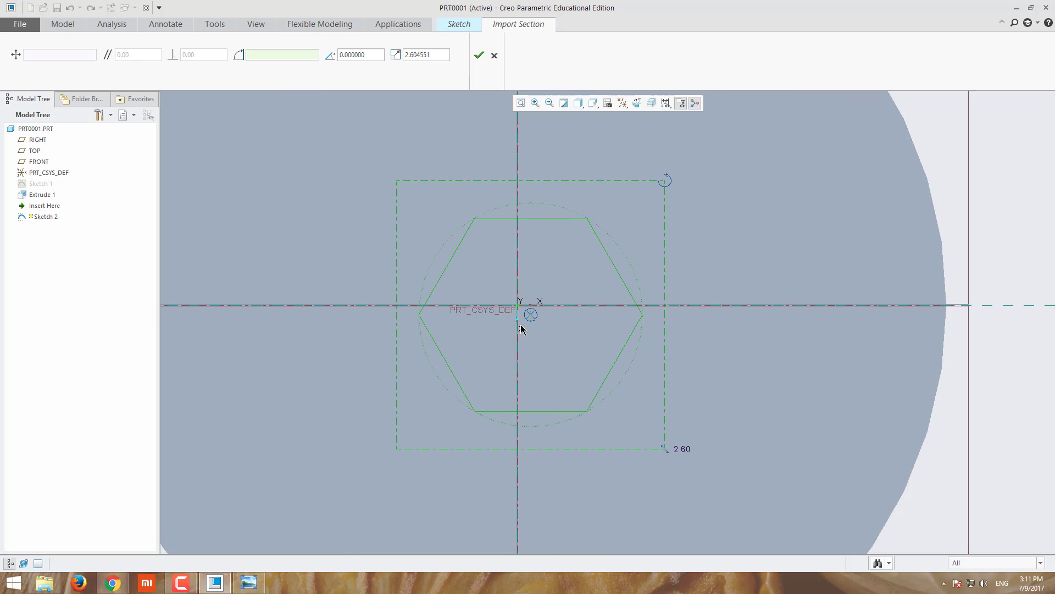
drag(531, 318, 521, 309)
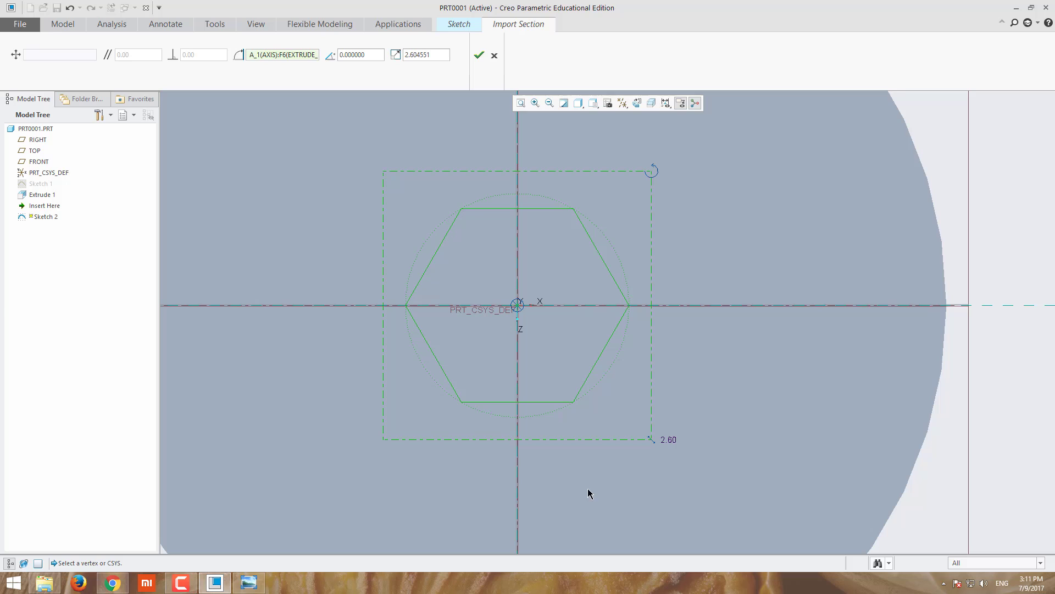
scroll(594, 501, down, 3)
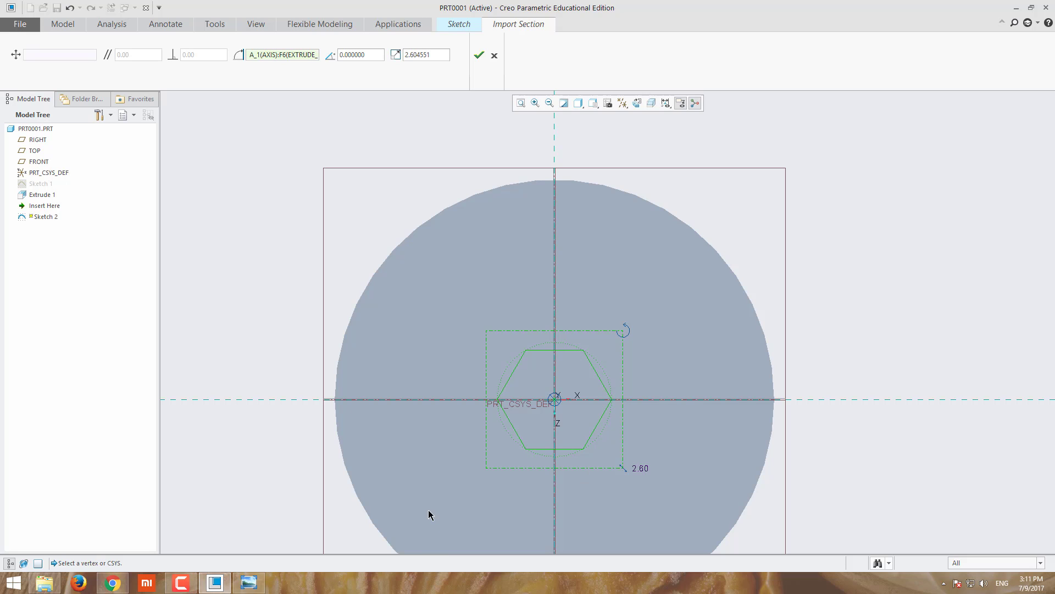
click(248, 582)
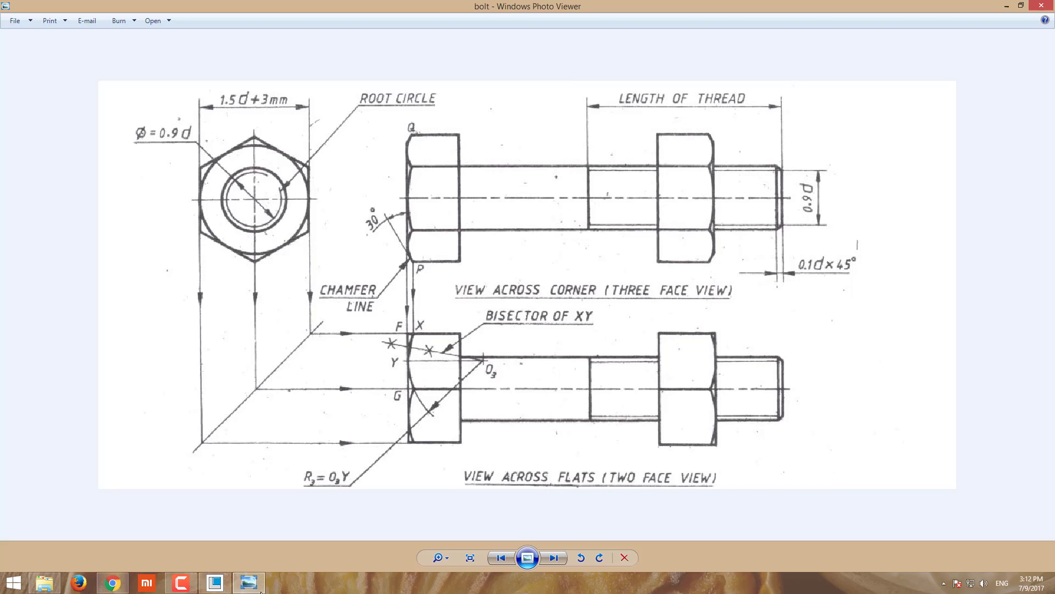
Import the hexagon section at scale 18 and finish the sketch
click(215, 583)
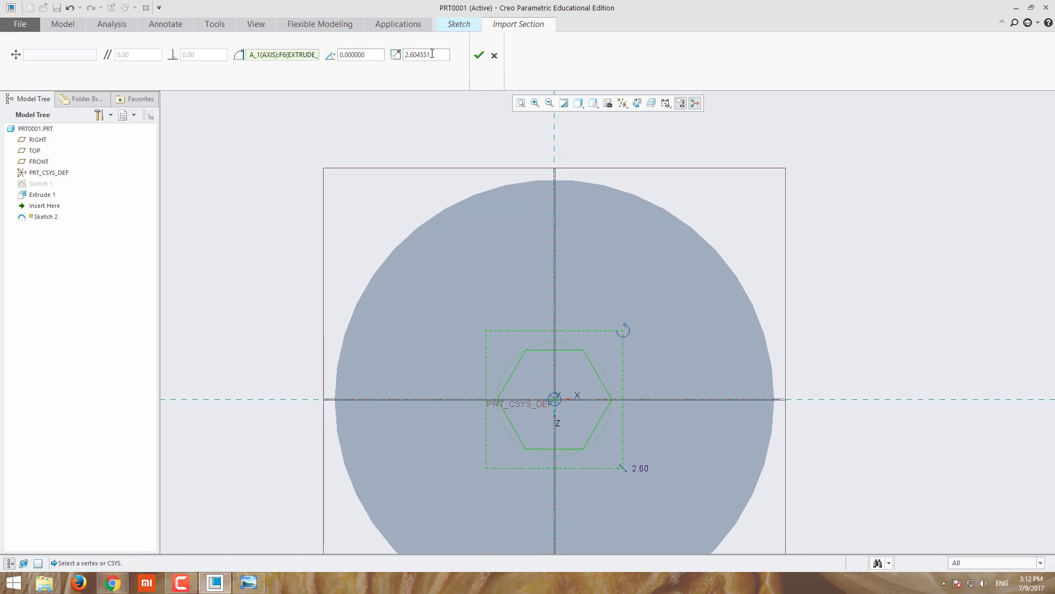
drag(438, 54, 382, 56)
text(18)
key(Return)
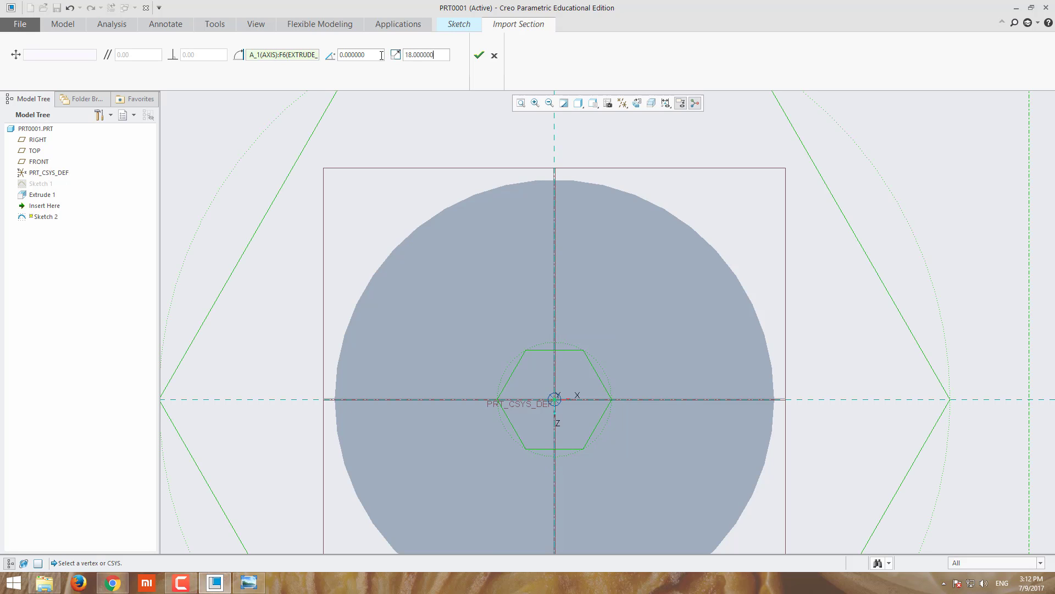
click(479, 55)
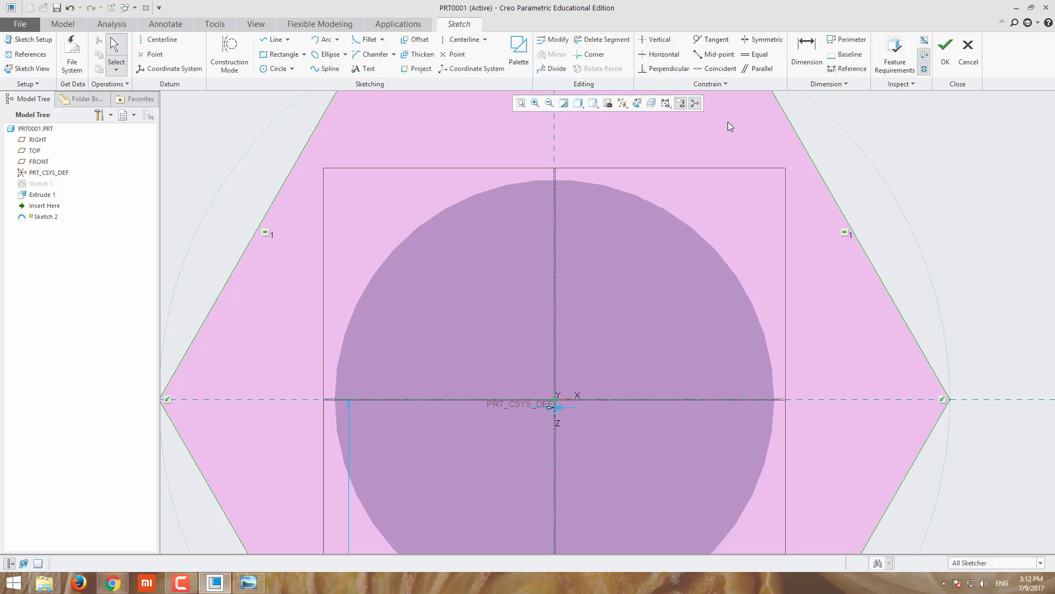
click(522, 104)
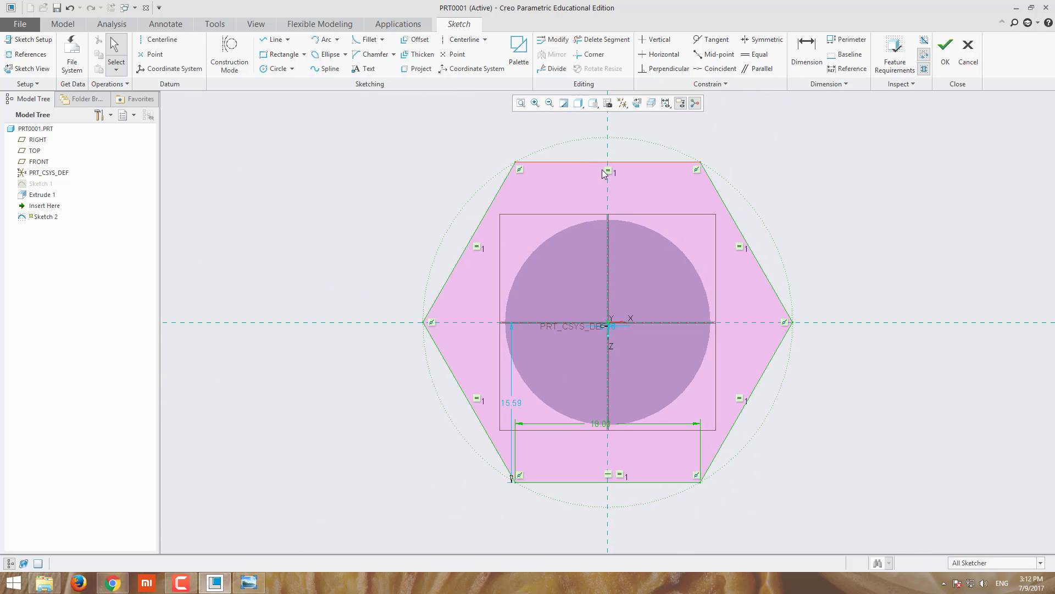
click(946, 50)
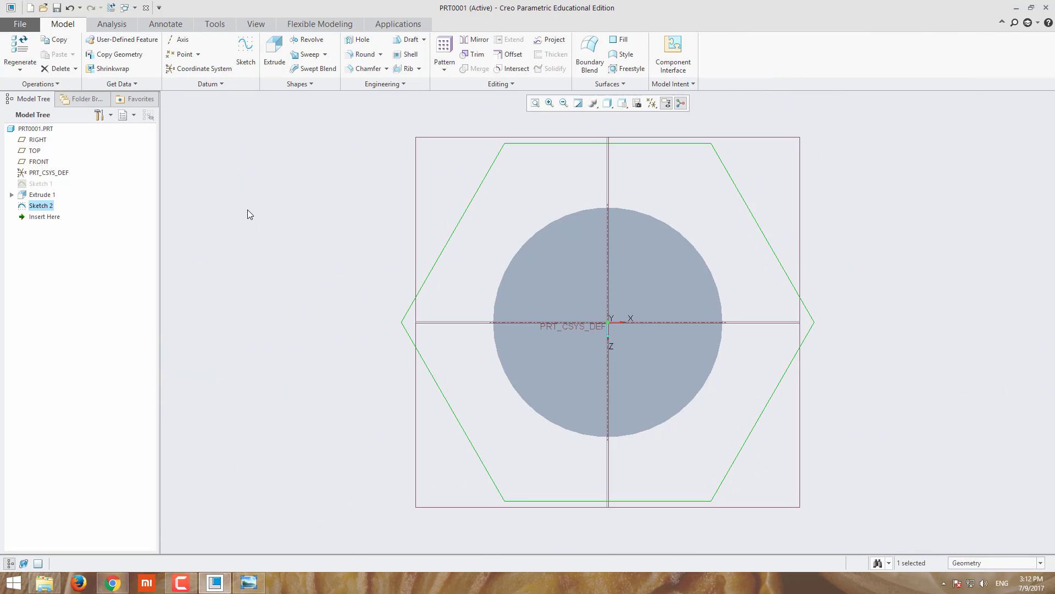
Extrude the hexagon 15 deep to form the bolt head
click(274, 52)
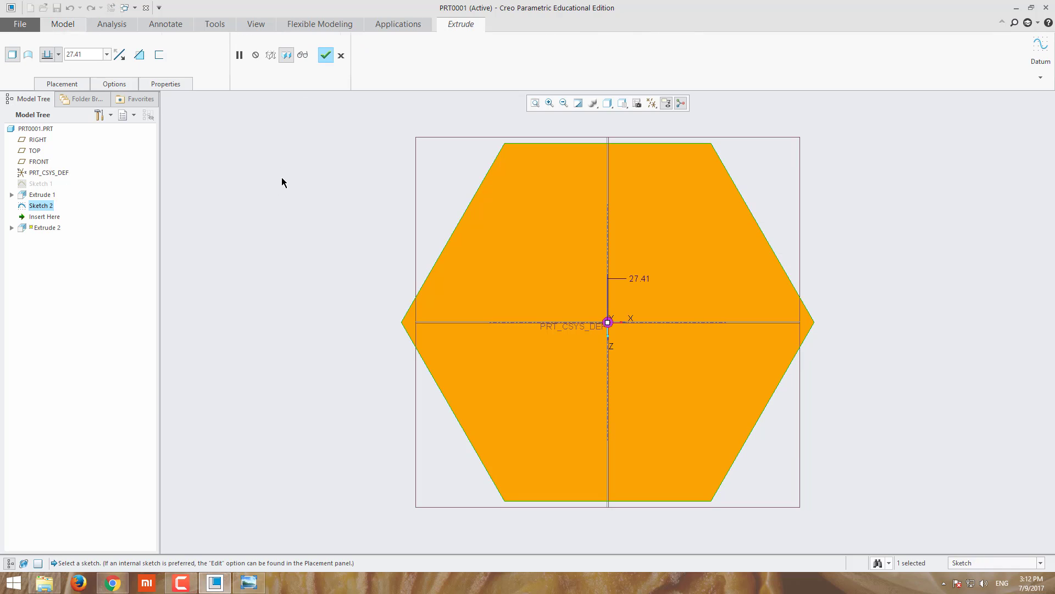
key(ctrl+d)
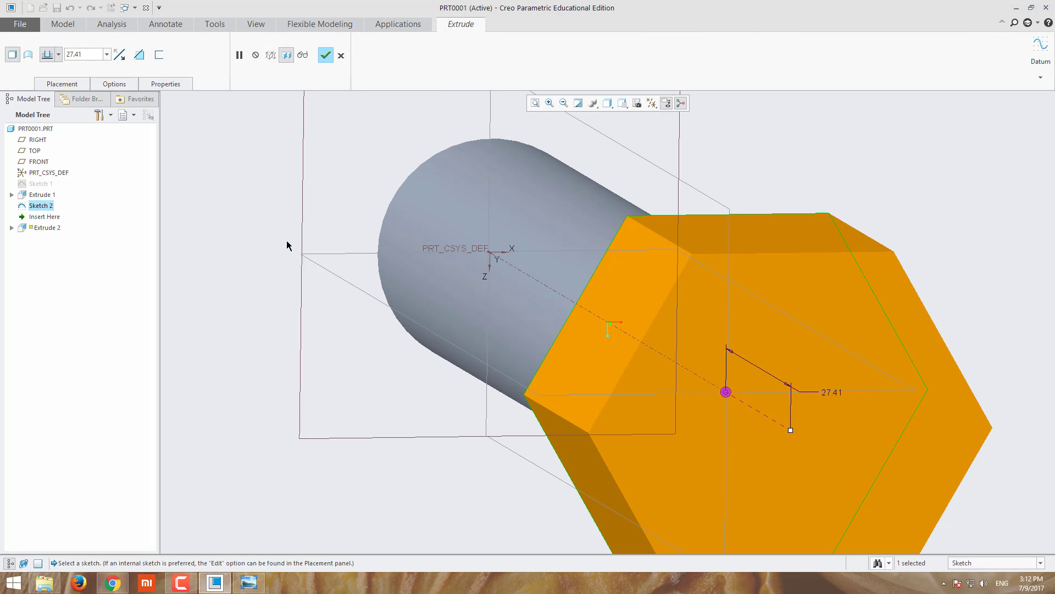
scroll(369, 240, down, 3)
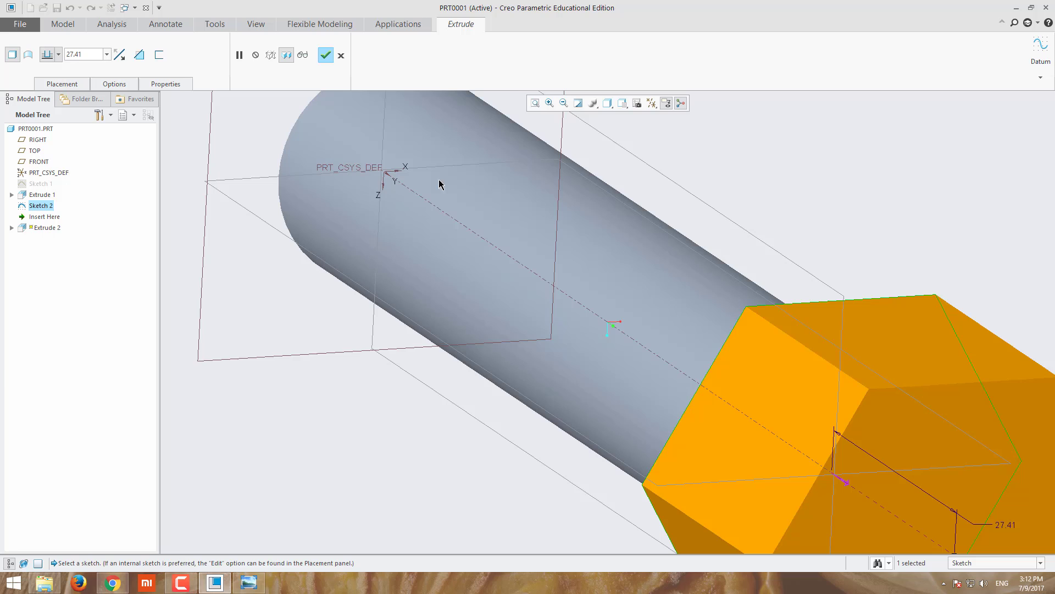
click(536, 103)
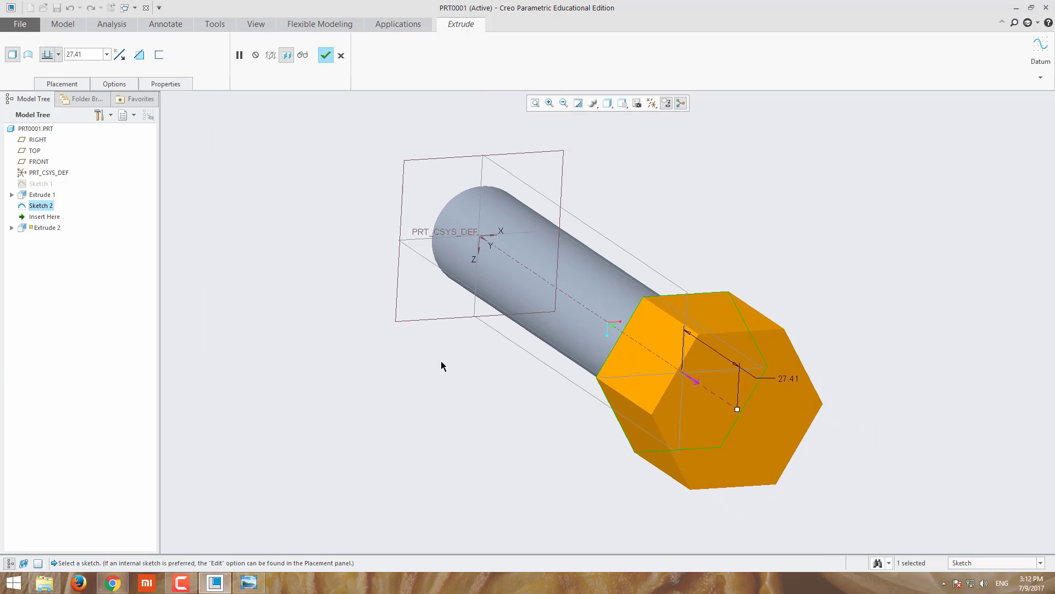
middle_drag(451, 367, 466, 379)
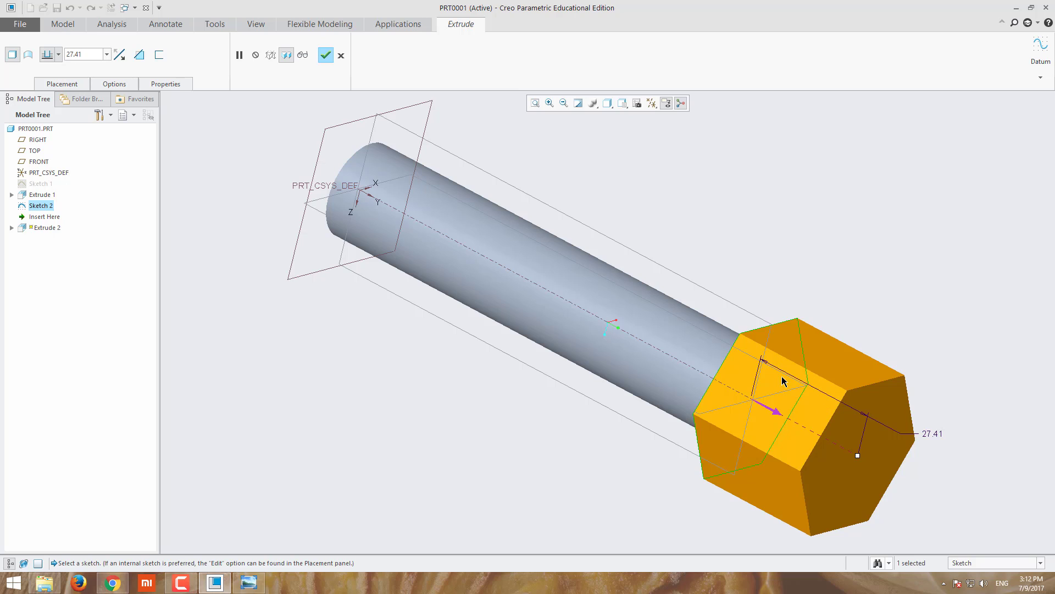
double_click(931, 434)
text(15)
key(Return)
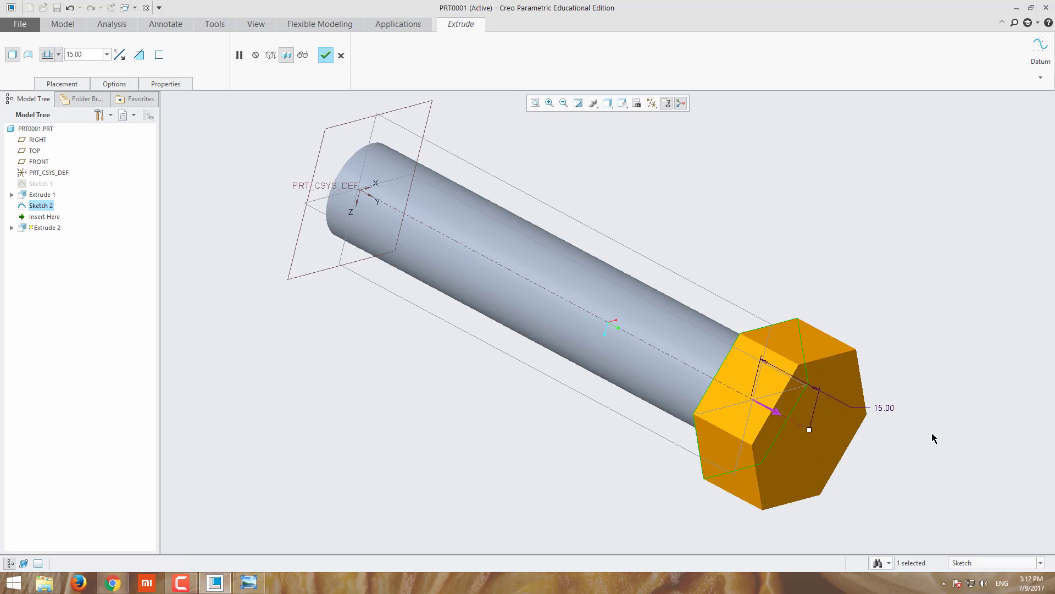
click(326, 56)
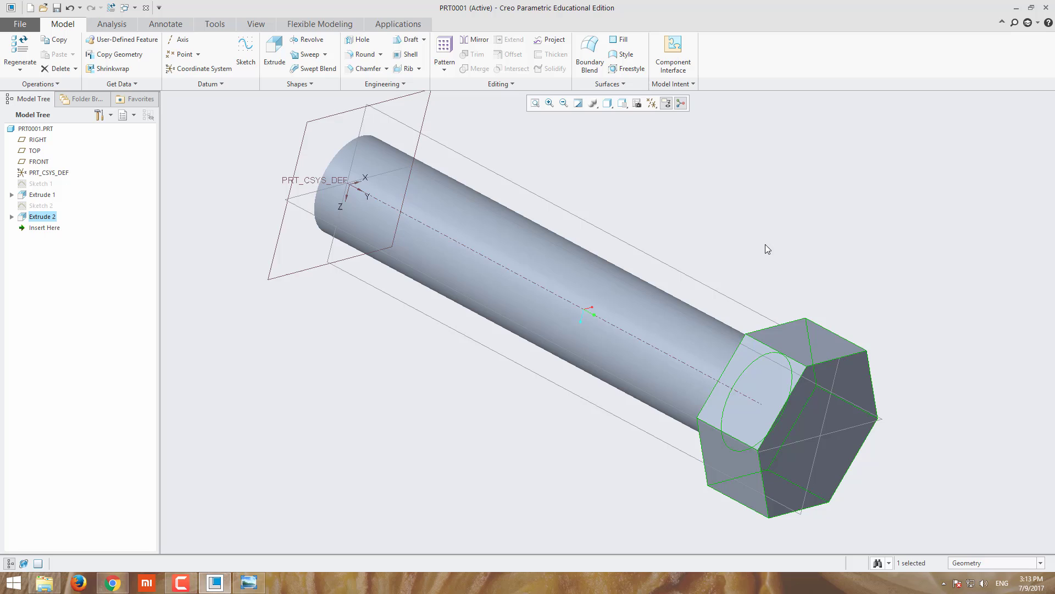
Cancel the stray sketch and start a new sketch on the FRONT plane
middle_drag(768, 249, 824, 211)
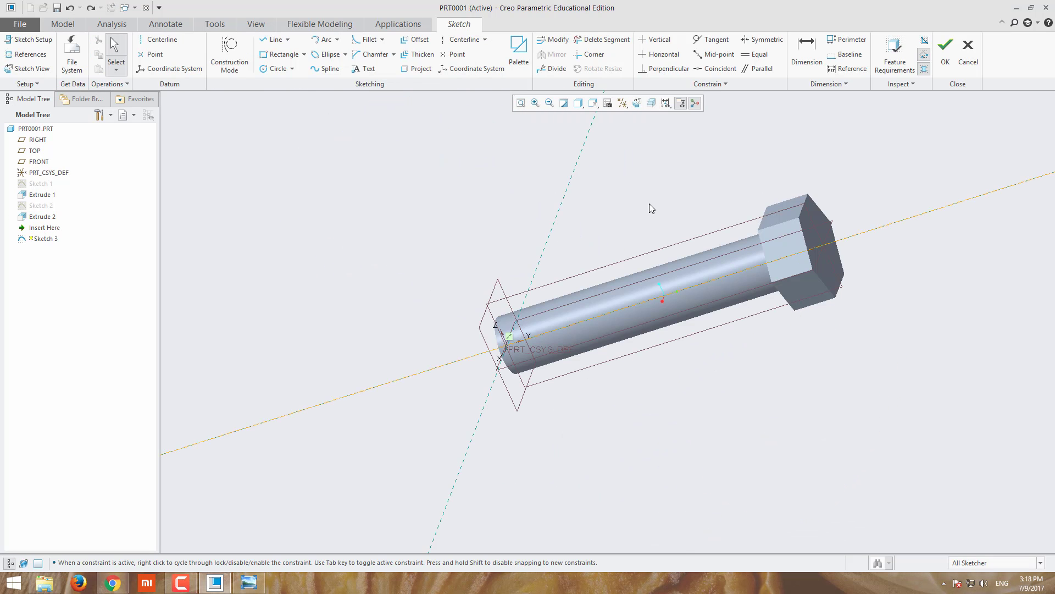
middle_drag(657, 205, 668, 315)
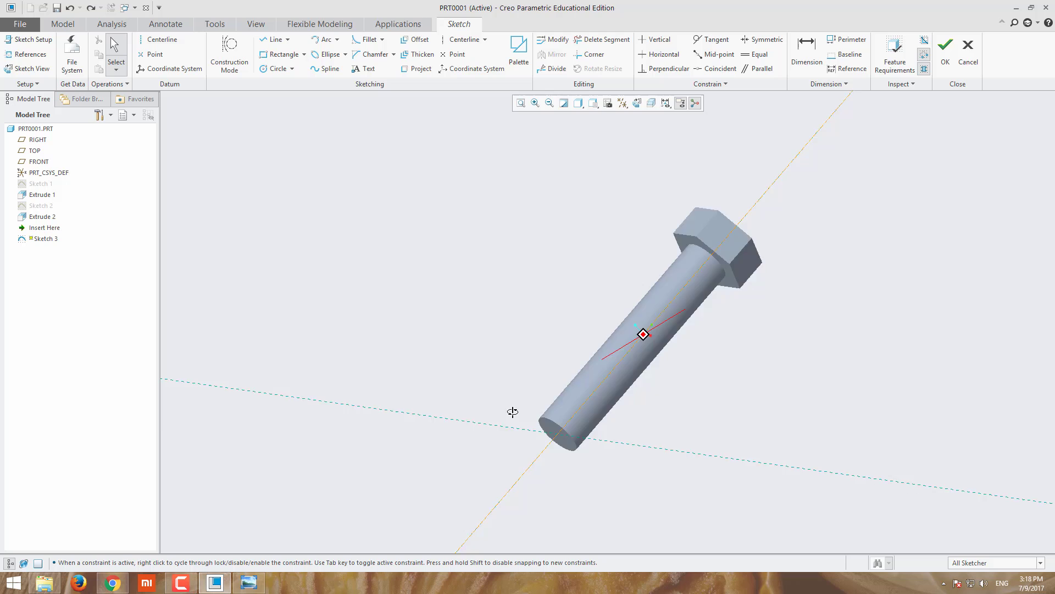
middle_drag(513, 411, 447, 295)
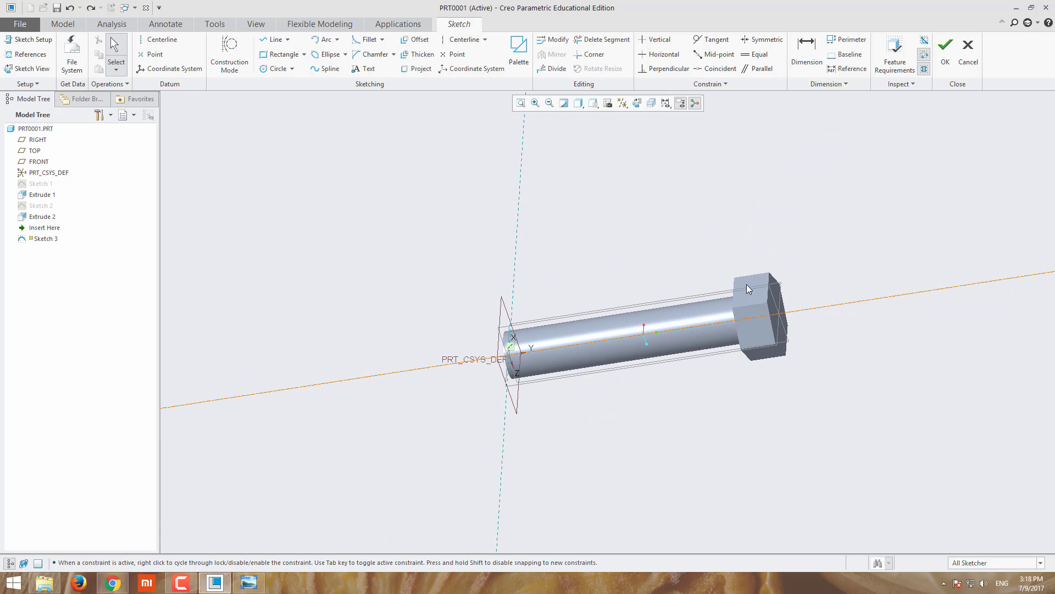
middle_drag(456, 325, 469, 342)
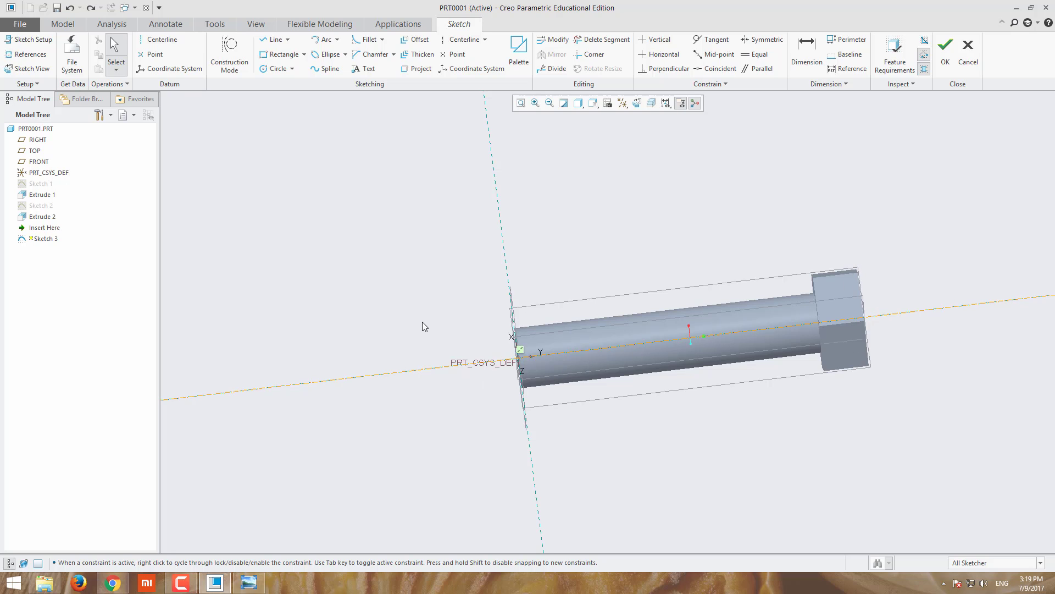
middle_drag(426, 330, 458, 372)
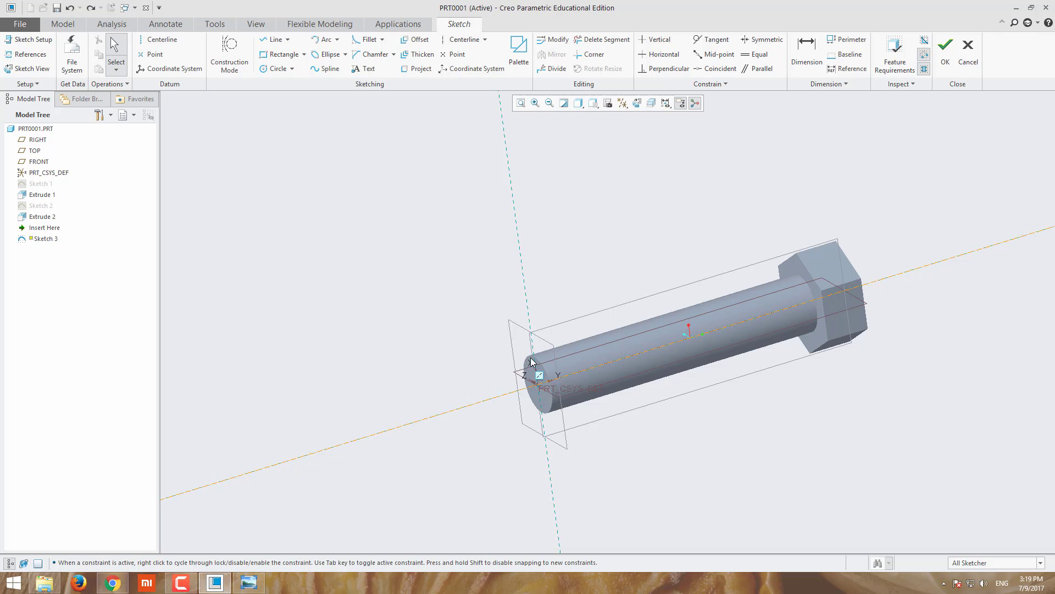
middle_drag(613, 466, 592, 408)
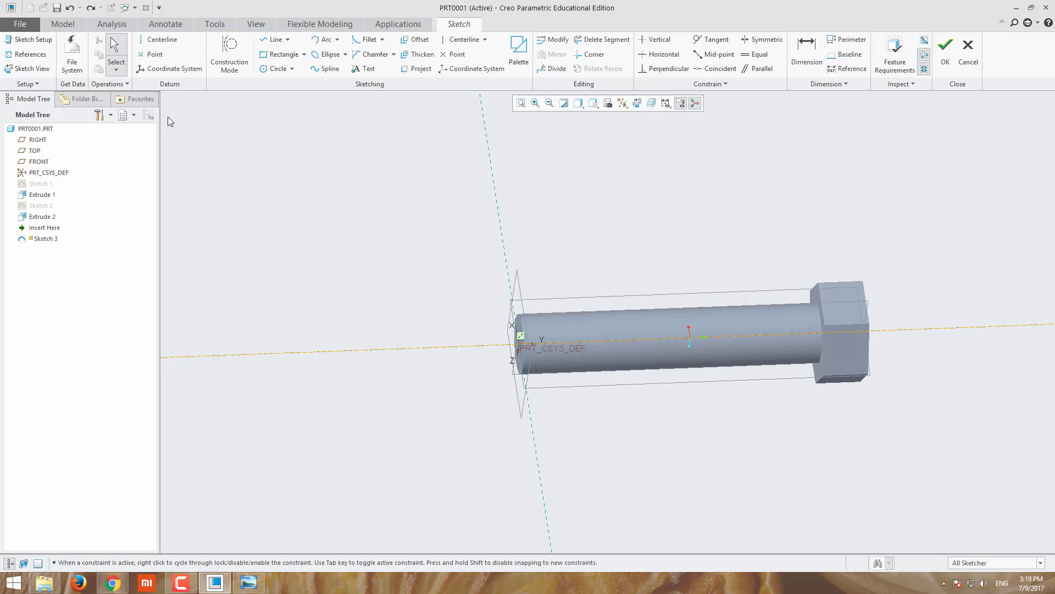
click(38, 161)
click(229, 58)
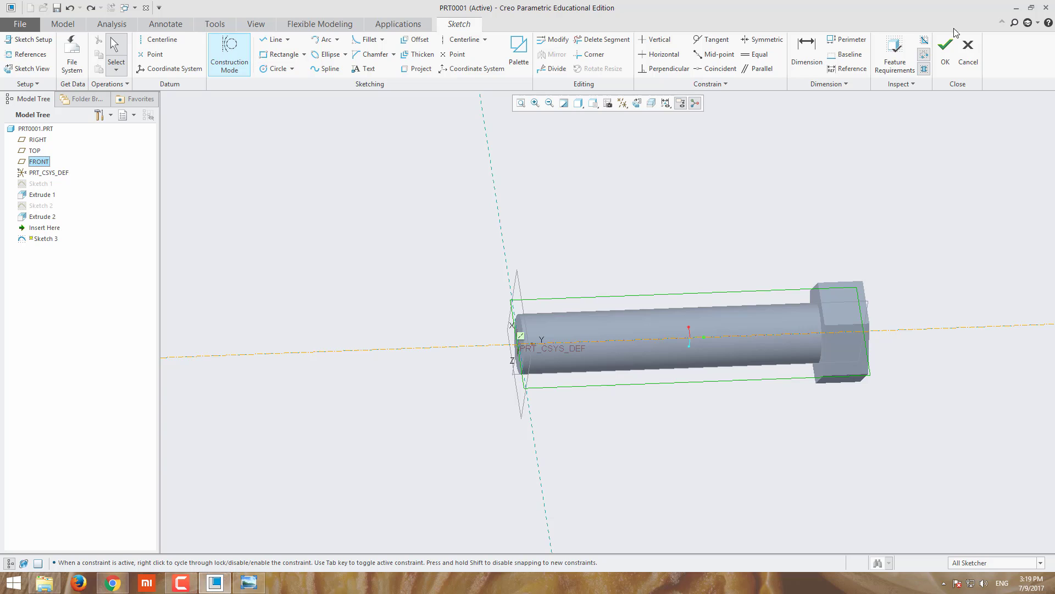
click(969, 58)
click(561, 312)
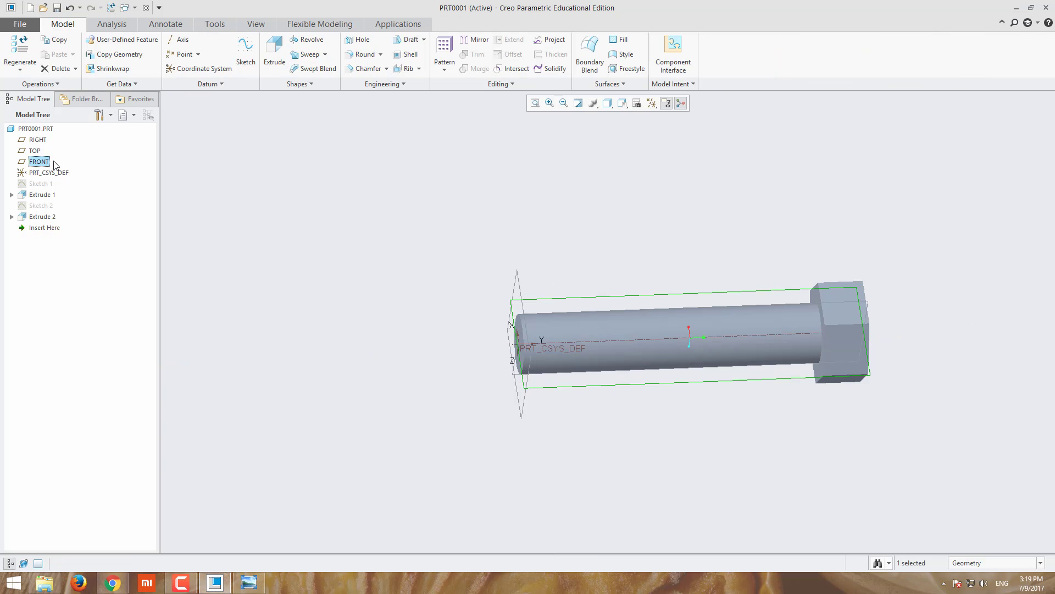
click(245, 49)
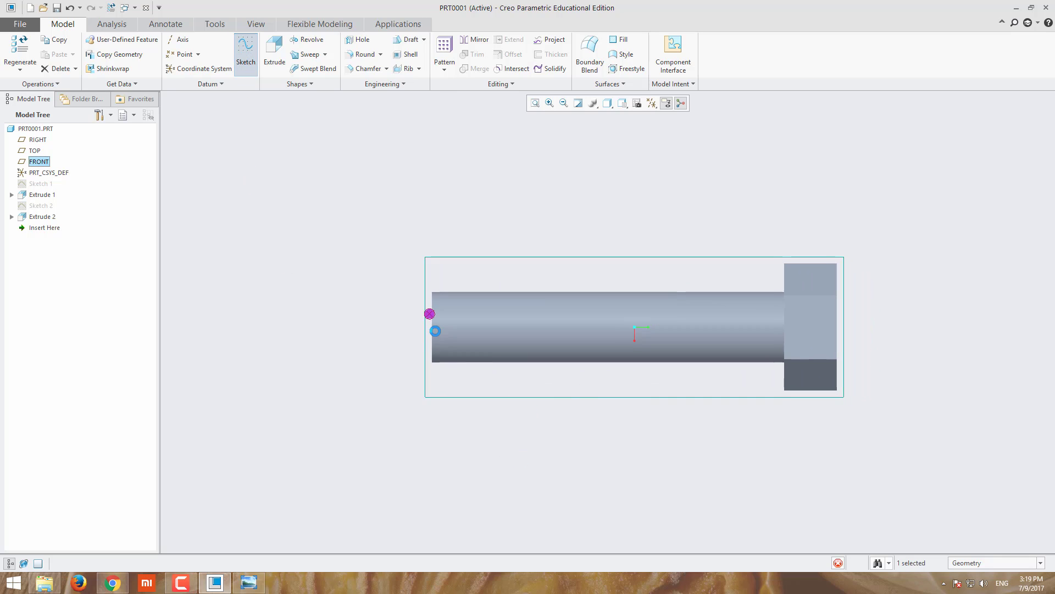
Zoom to the shank's free end and consult the bolt reference drawing
scroll(371, 322, down, 3)
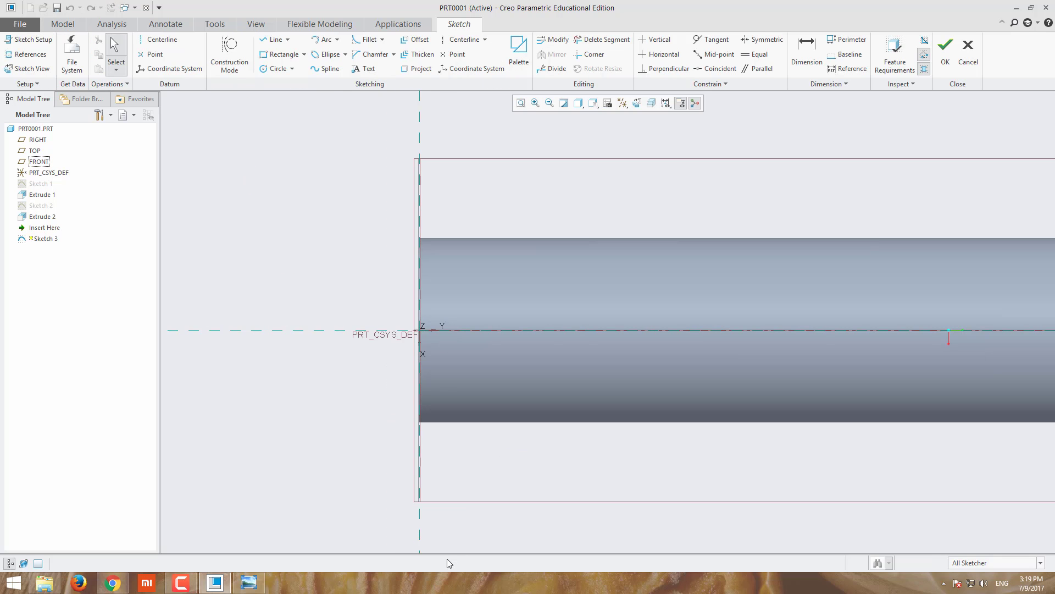
mouse_move(250, 581)
click(289, 559)
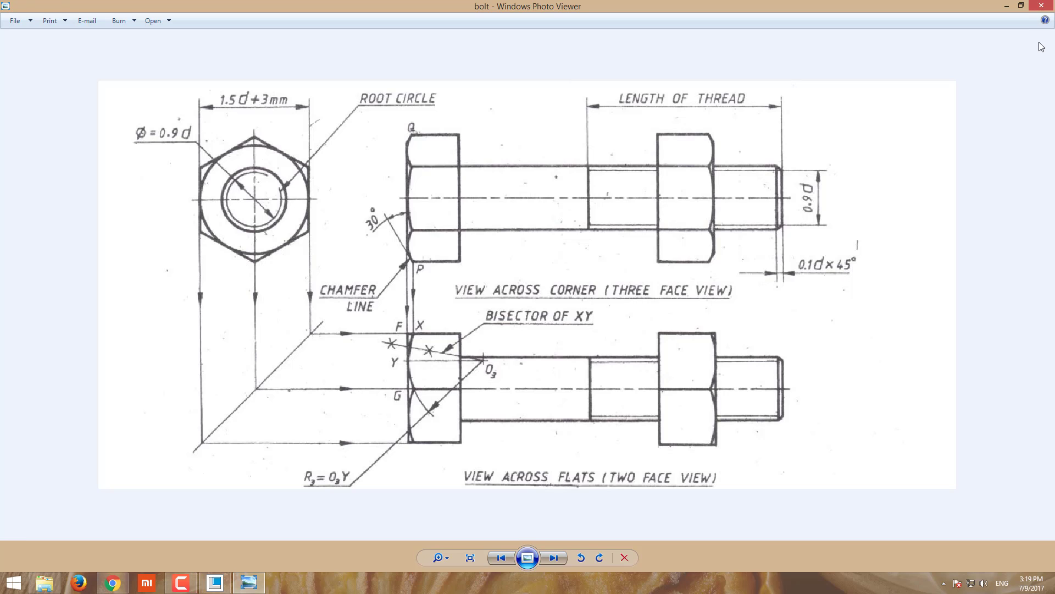
click(1006, 6)
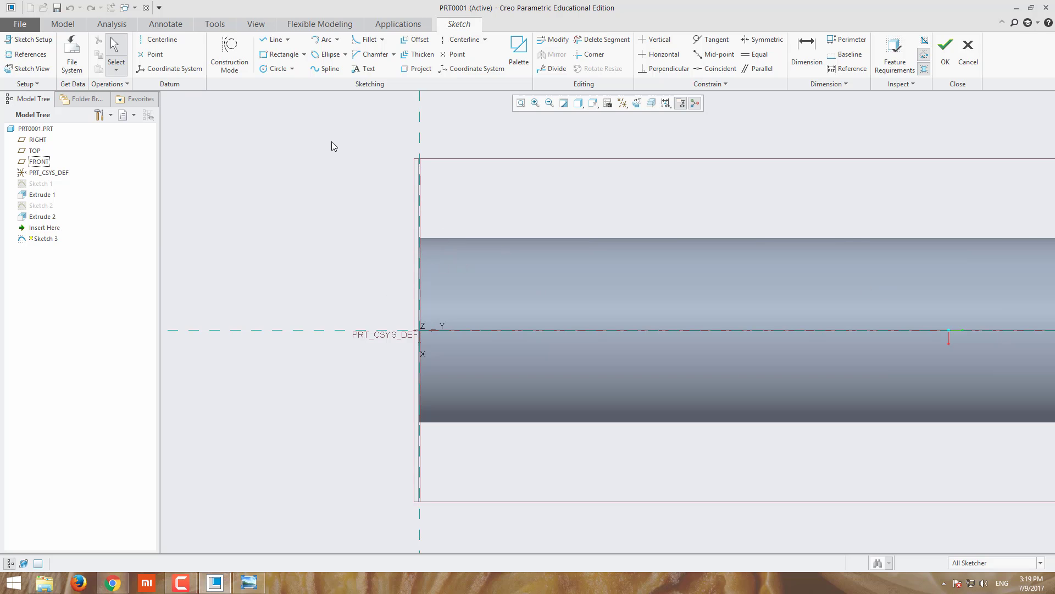
Draw a closed triangle of lines at the shank's top end corner
click(274, 39)
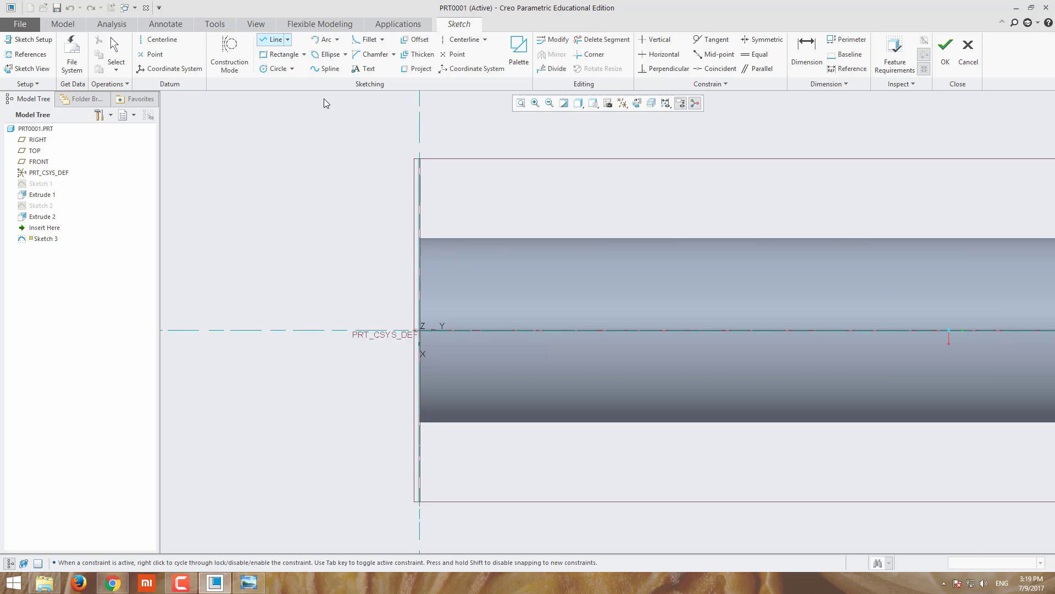
click(420, 238)
click(455, 241)
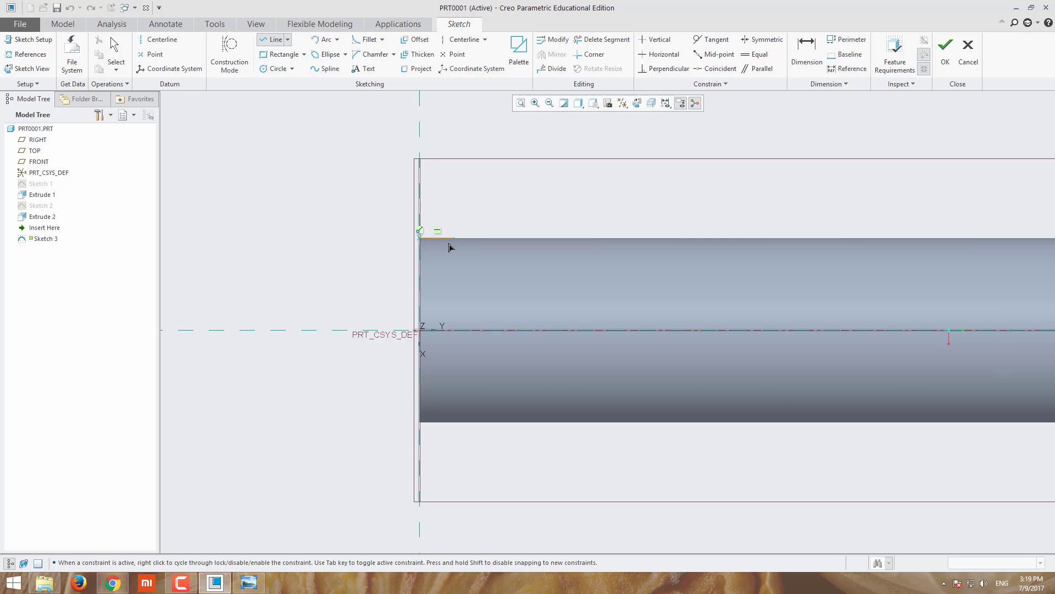
click(420, 267)
click(420, 240)
middle_click(459, 216)
scroll(460, 216, up, 6)
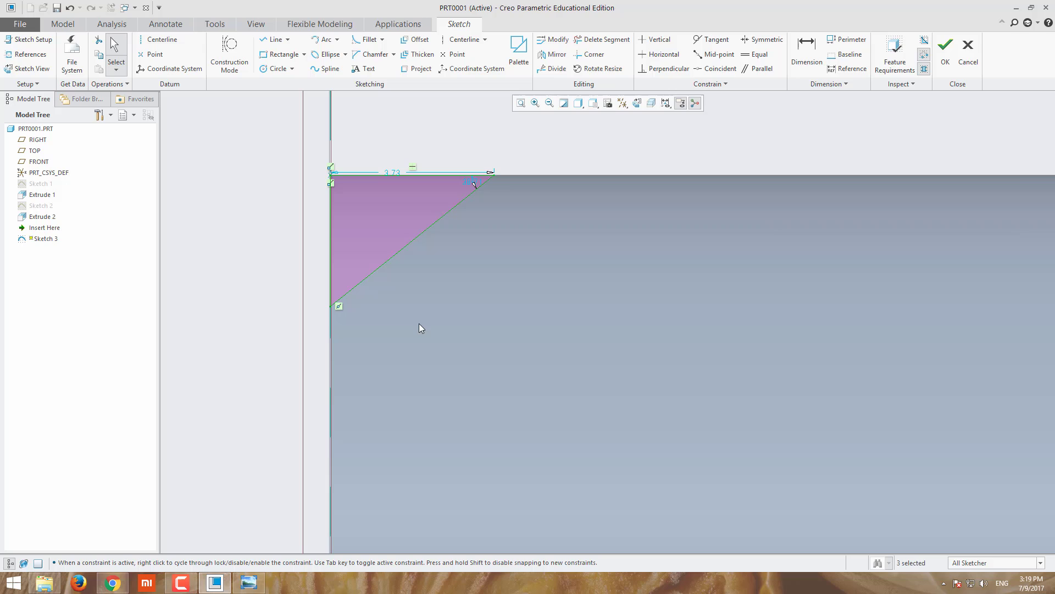
click(396, 172)
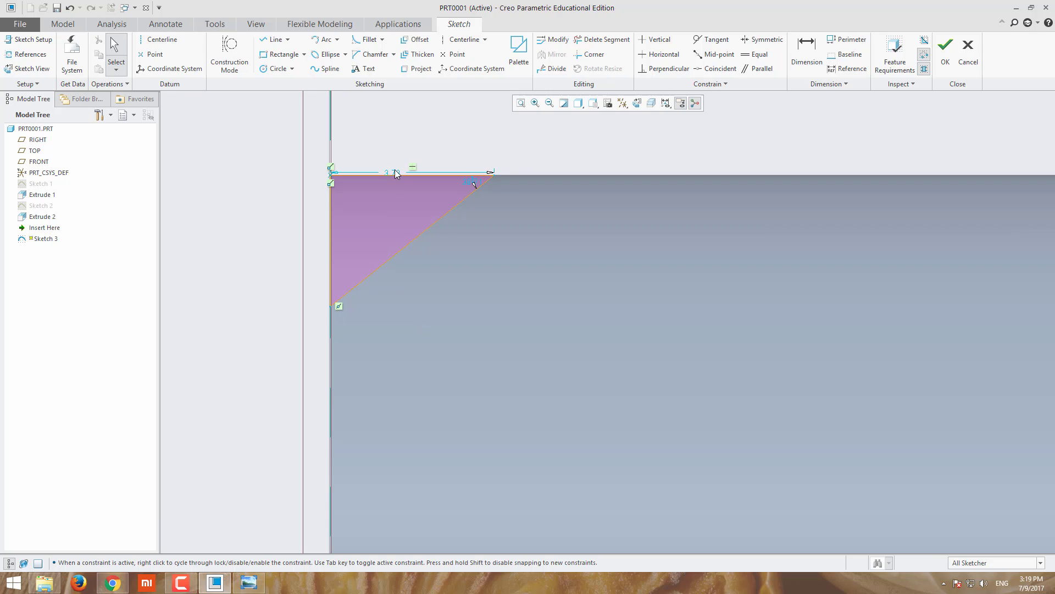
Set the triangle's width to 2 and its slanted edge angle to 45°
double_click(395, 174)
text(2)
key(Return)
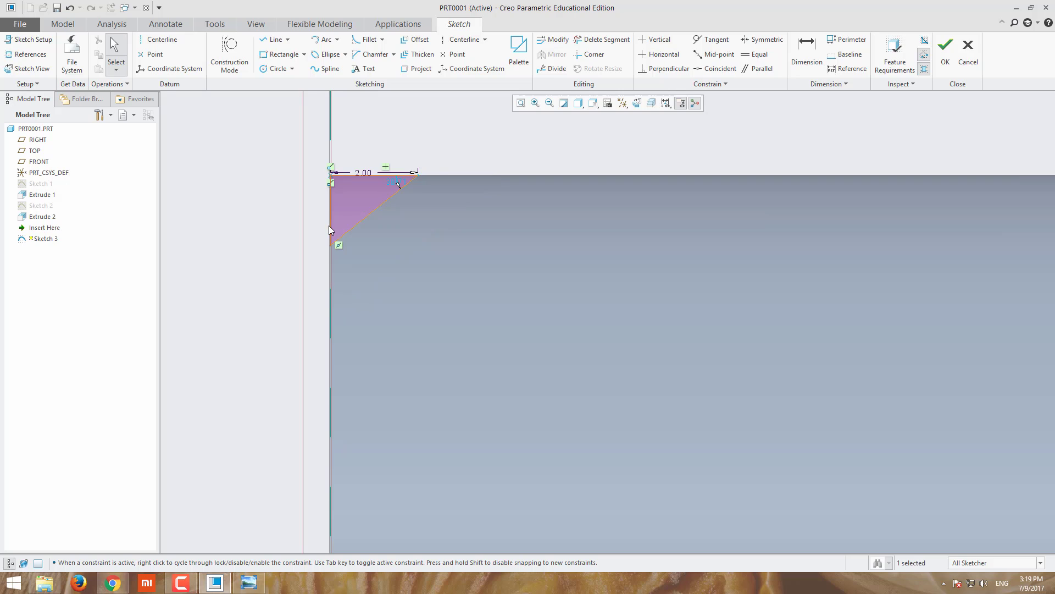
scroll(328, 226, up, 2)
double_click(443, 155)
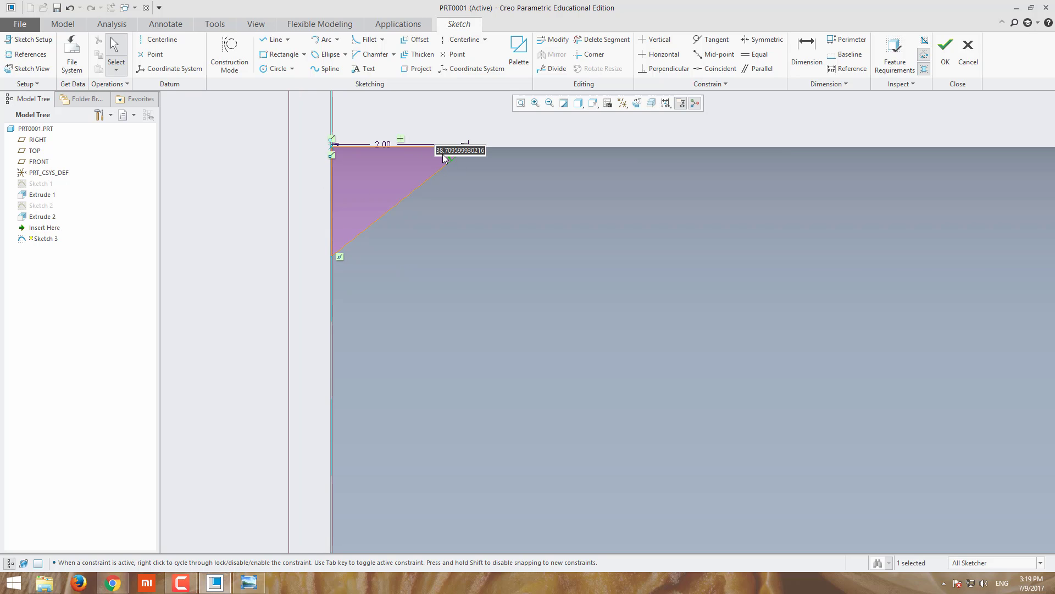
text(45)
key(Return)
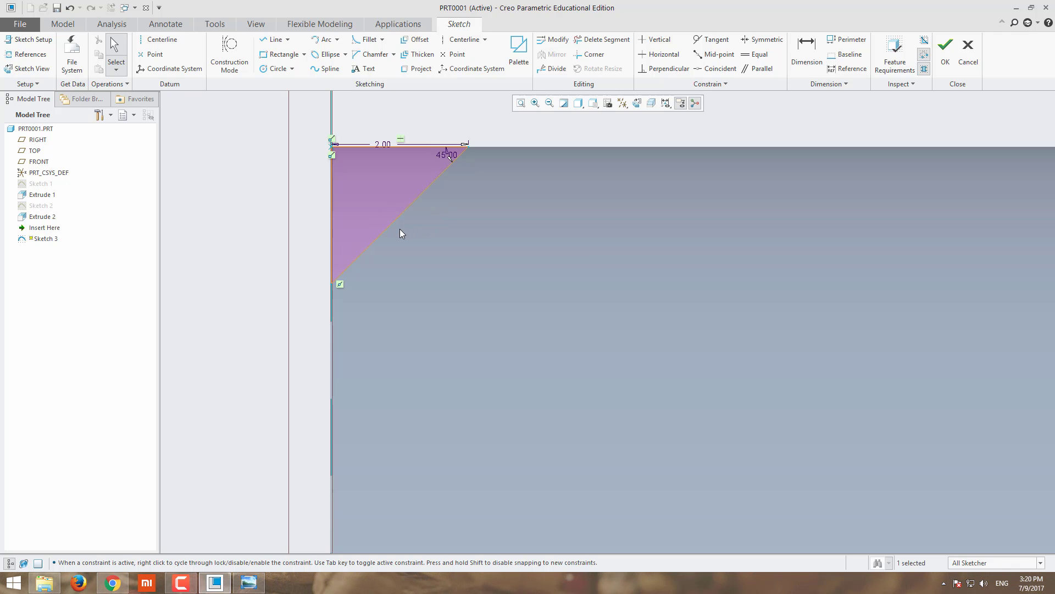
scroll(341, 195, down, 3)
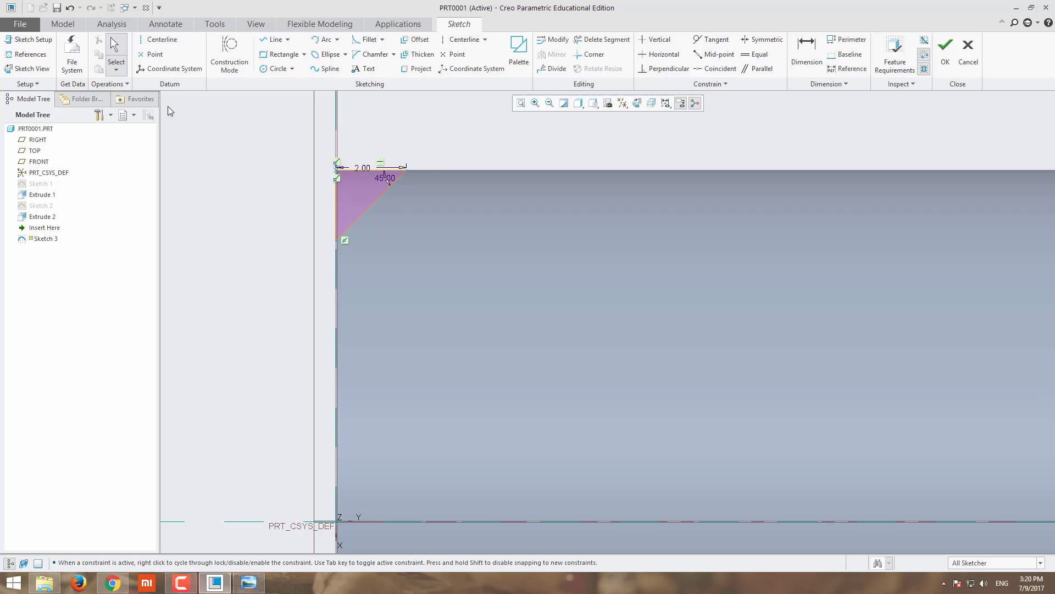
Add a horizontal centerline on the bolt axis and revolve-cut the triangle to chamfer the tip
click(161, 522)
click(393, 526)
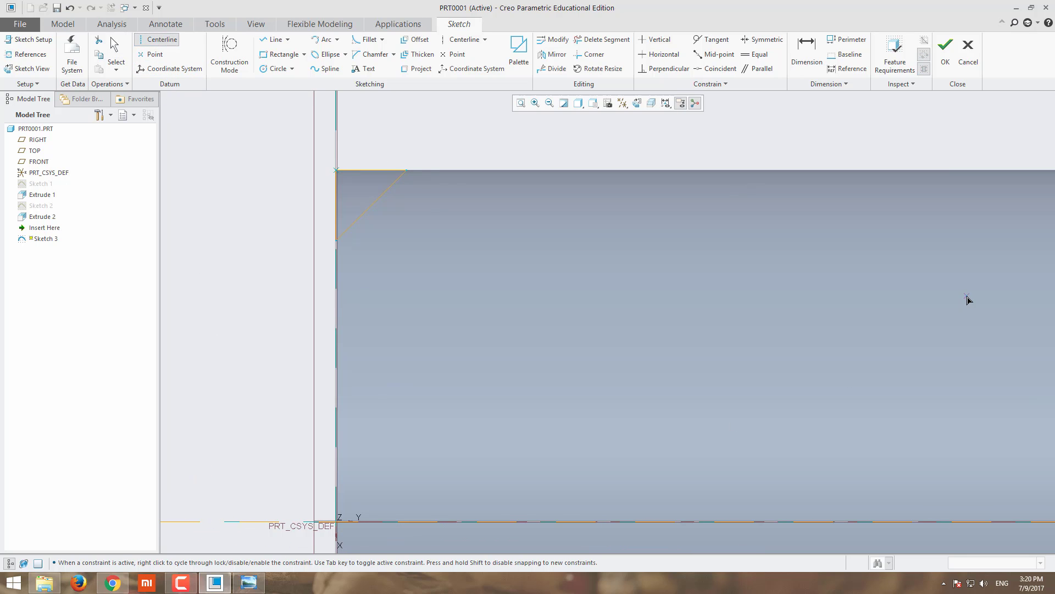
click(945, 61)
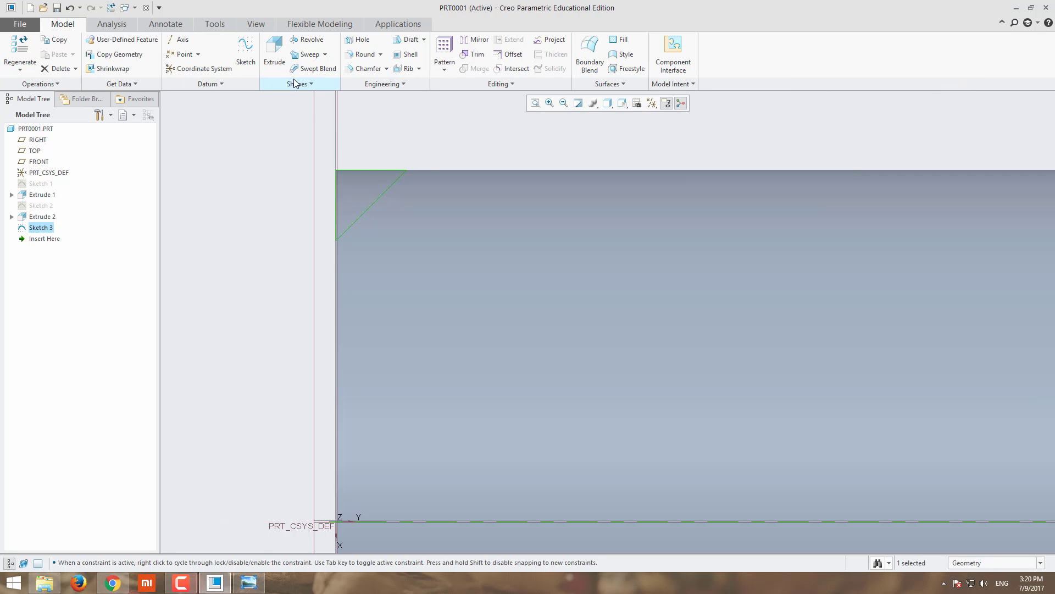
click(307, 39)
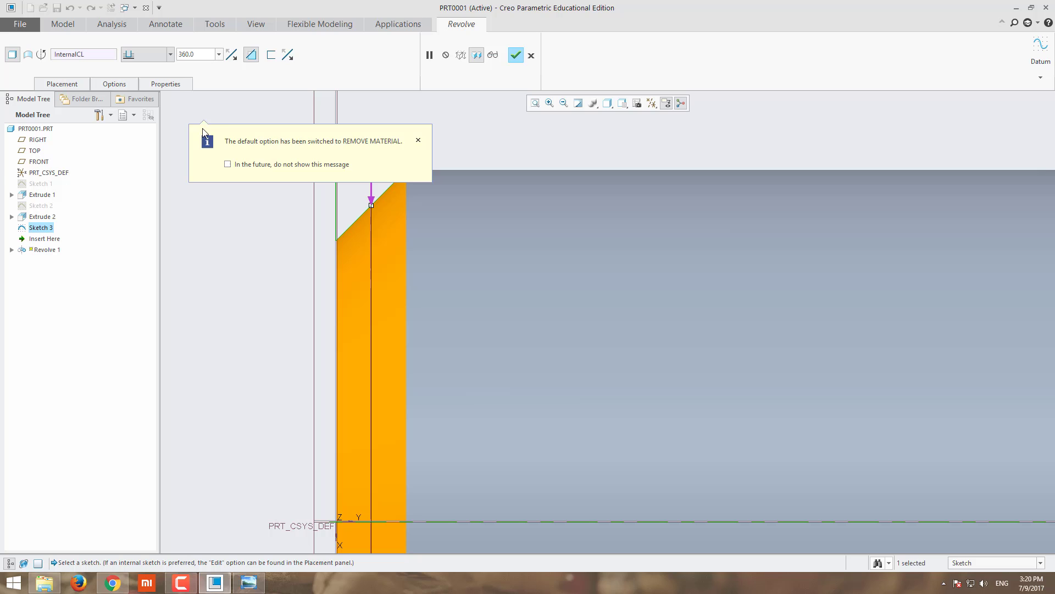
click(418, 140)
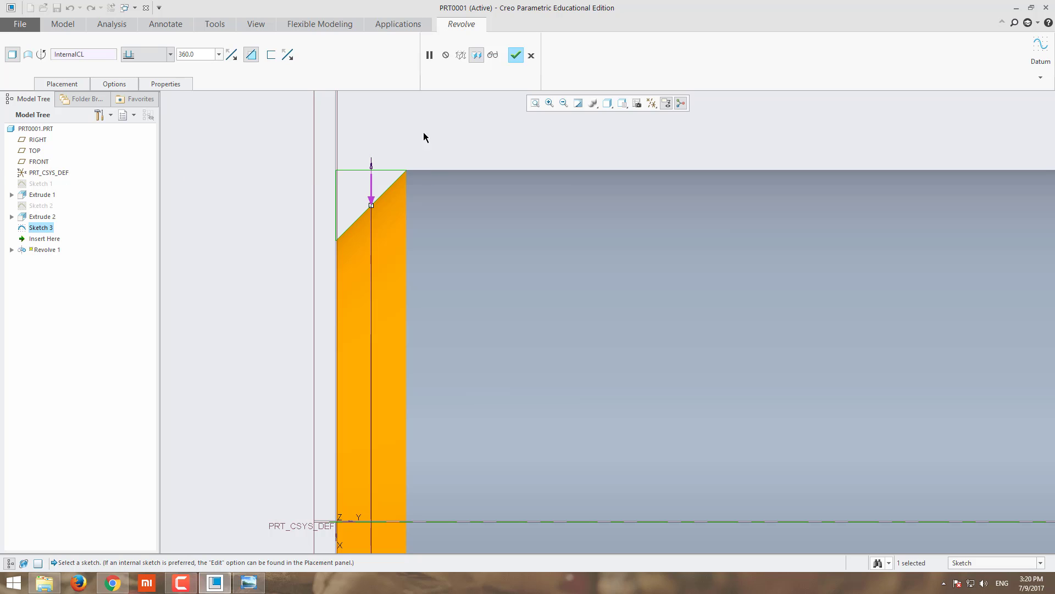
click(516, 56)
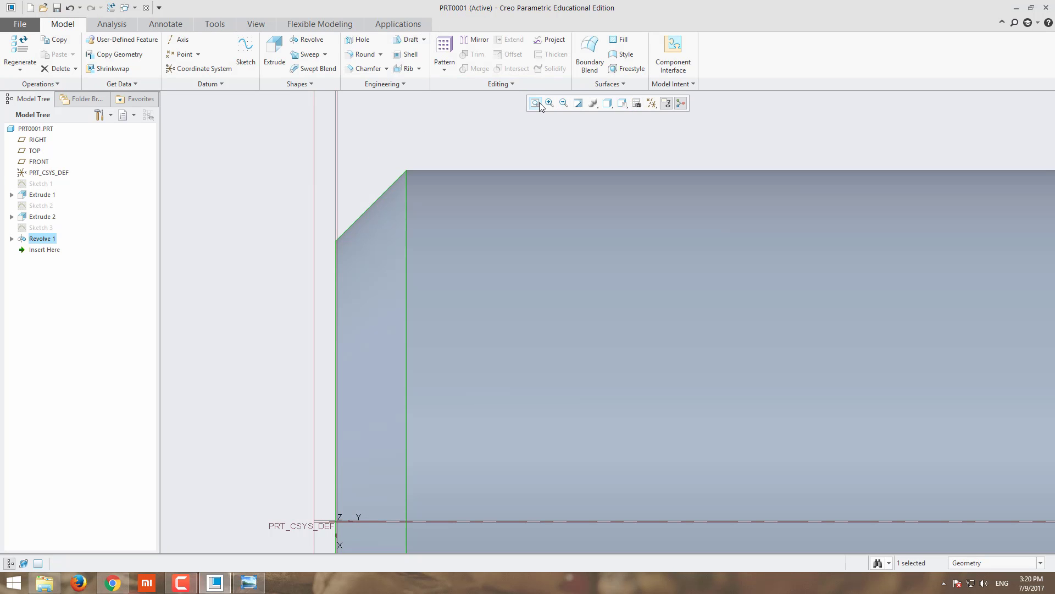
click(536, 104)
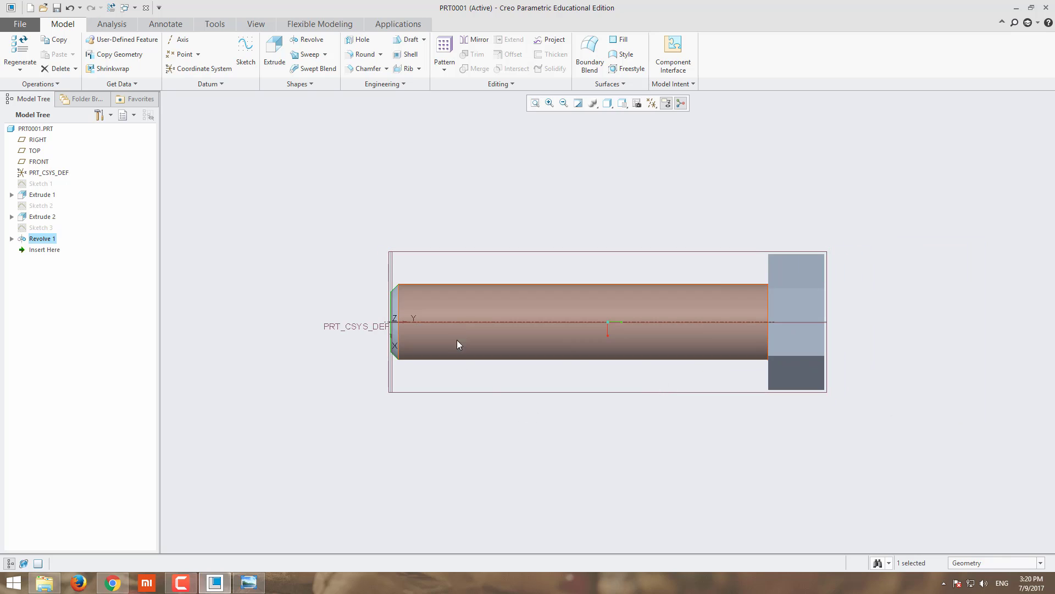
Zoom in on the junction of the hexagonal head and the shank
scroll(847, 275, down, 5)
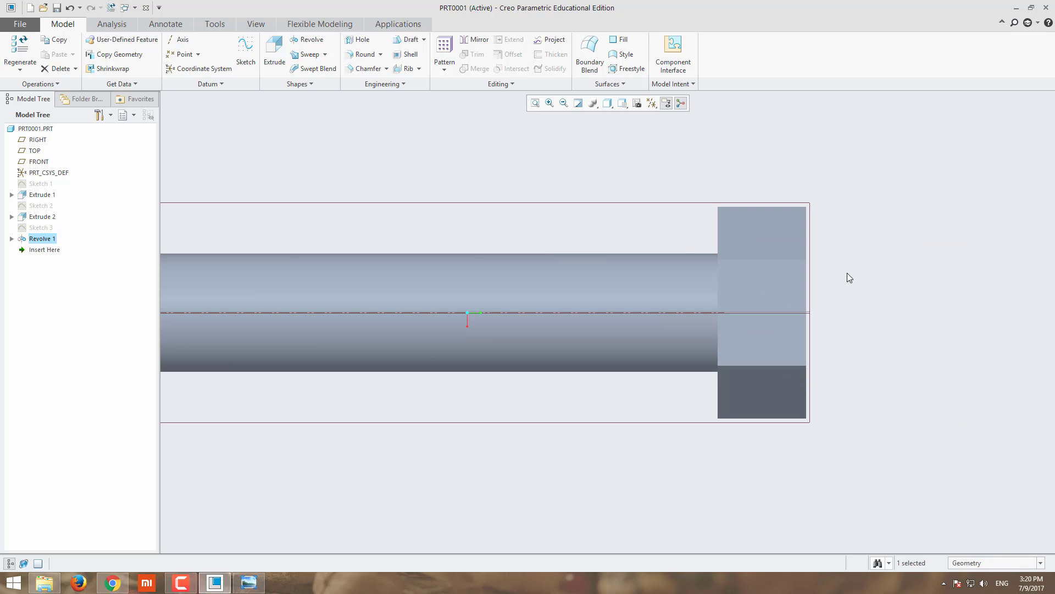
scroll(813, 209, down, 1)
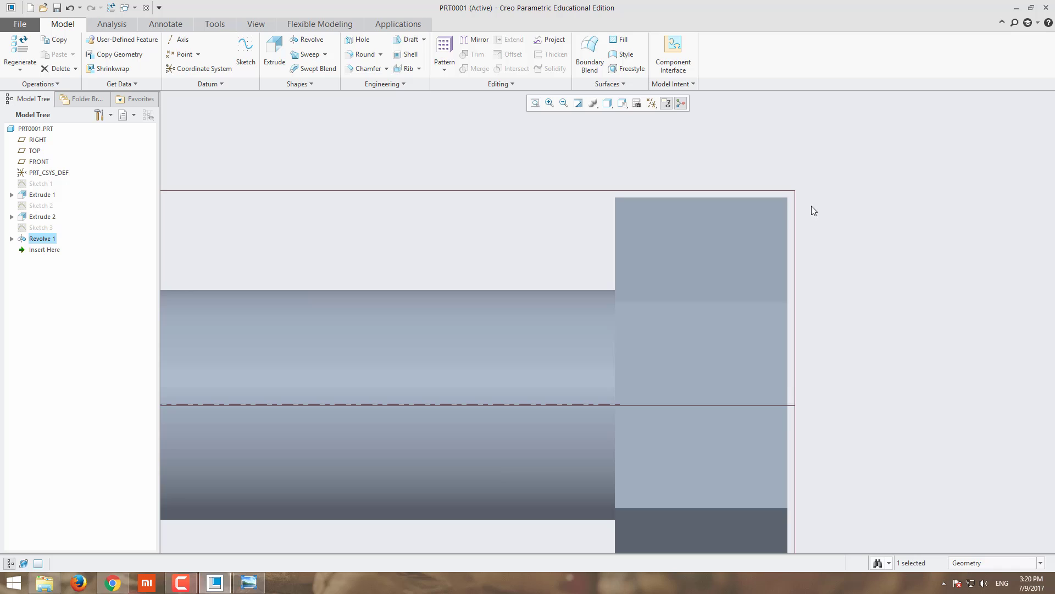
scroll(857, 231, down, 2)
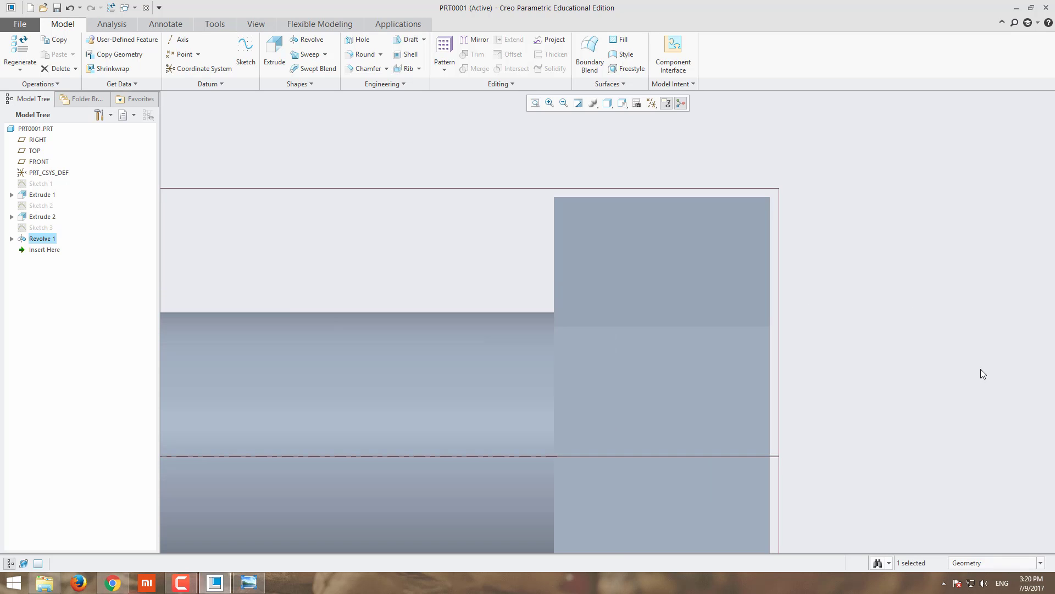
Start a sketch on the FRONT plane and draw a centerline along the bolt axis
click(242, 51)
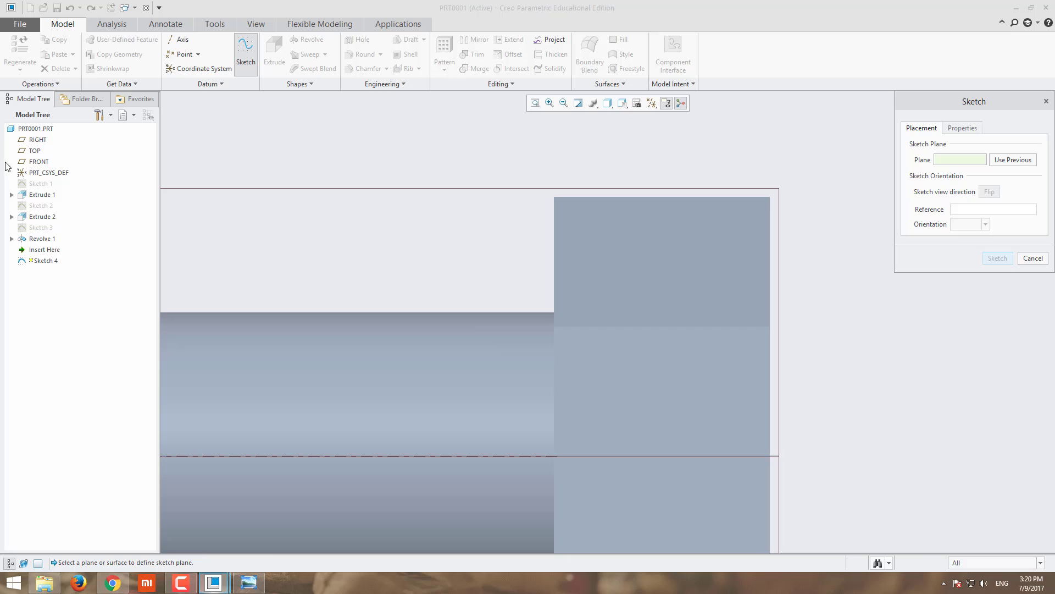
click(31, 162)
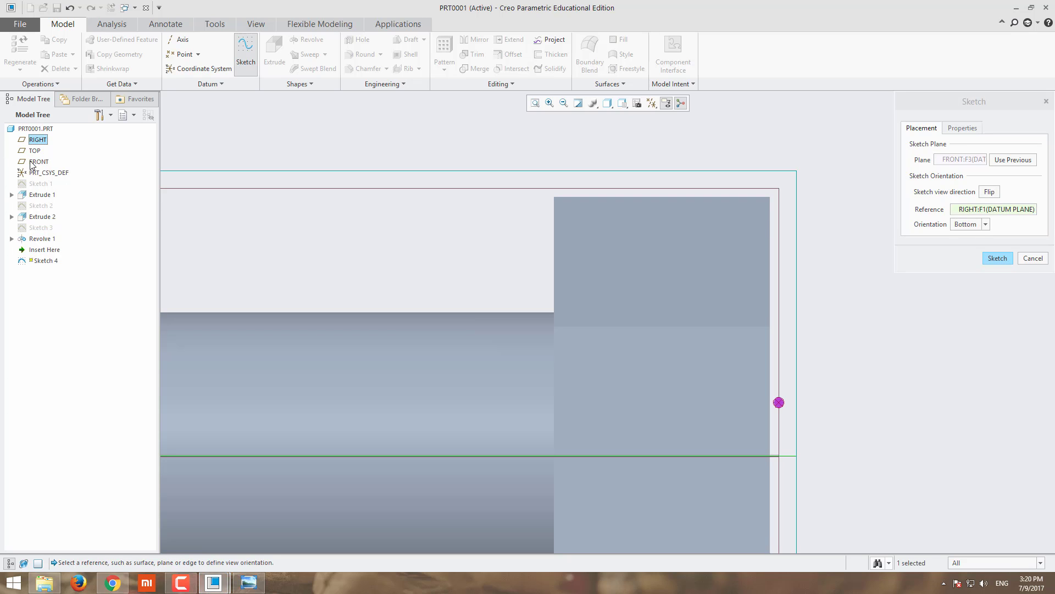
key(Return)
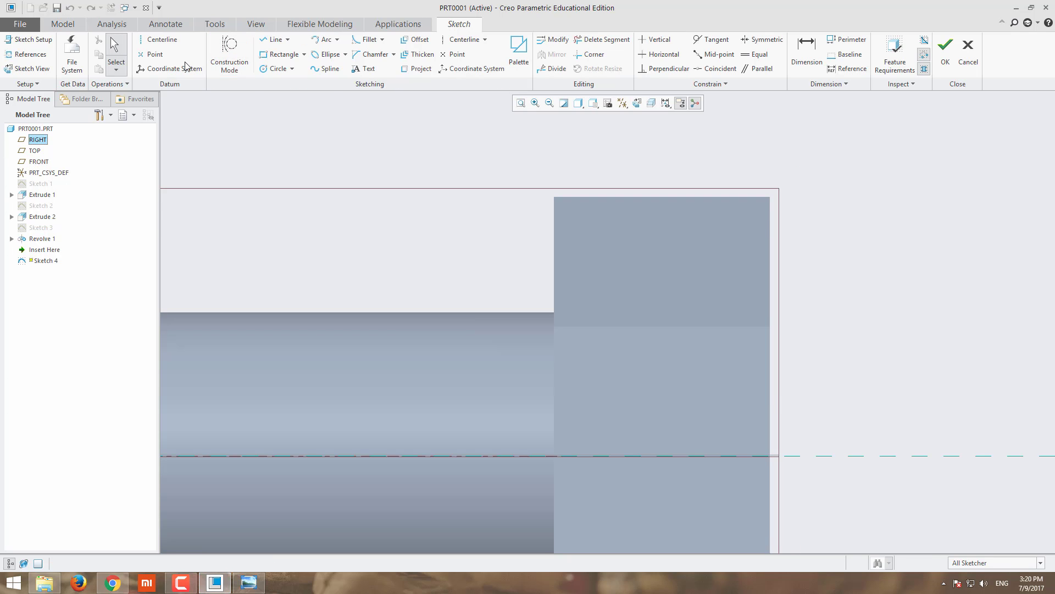
click(155, 42)
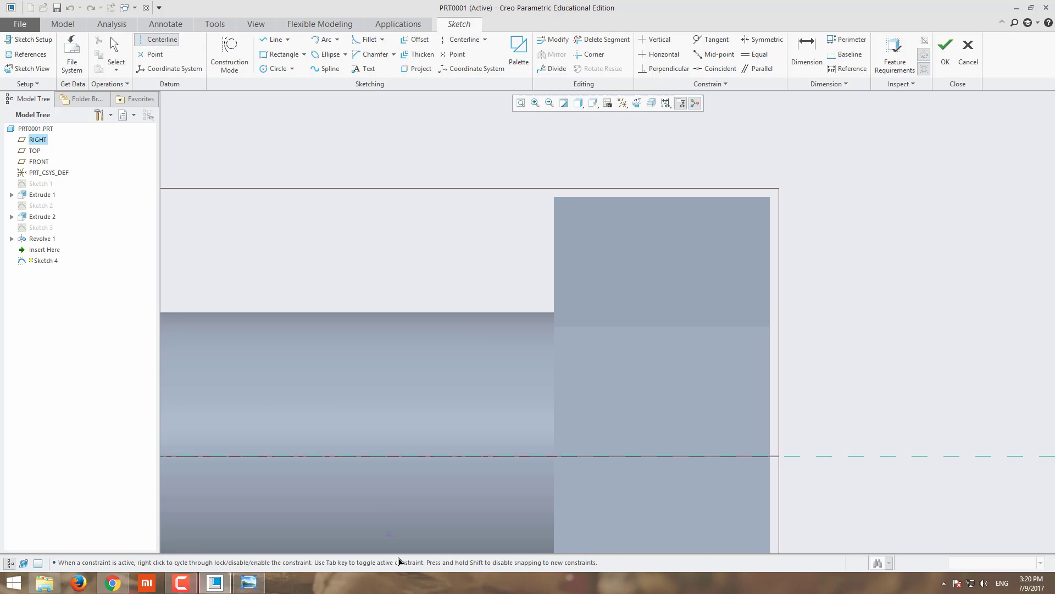
click(269, 446)
click(713, 463)
Draw a closed triangle at the hexagonal head's outer top corner
click(264, 42)
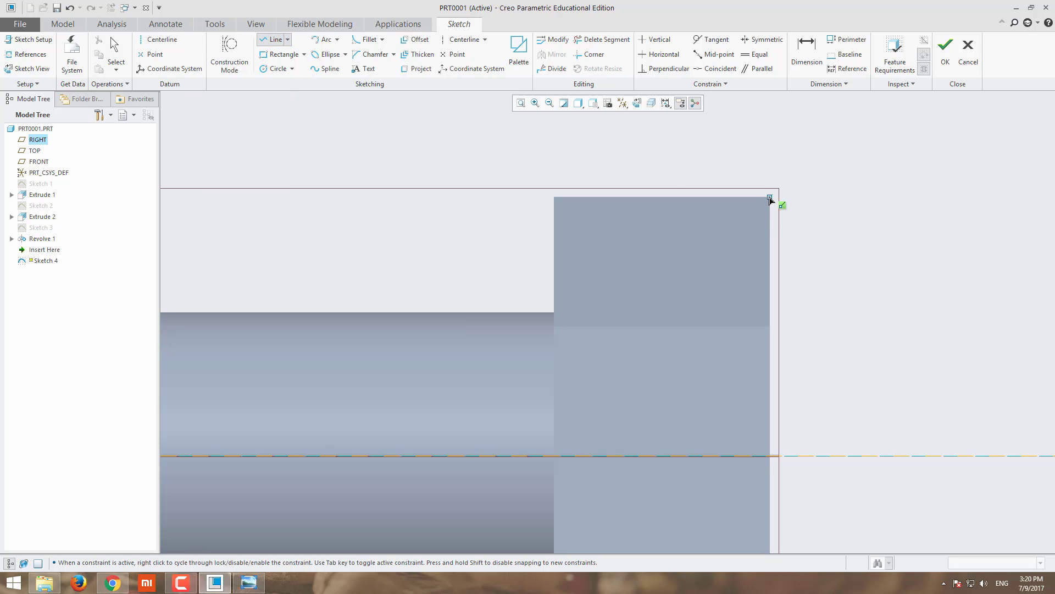
click(771, 198)
click(744, 199)
click(771, 248)
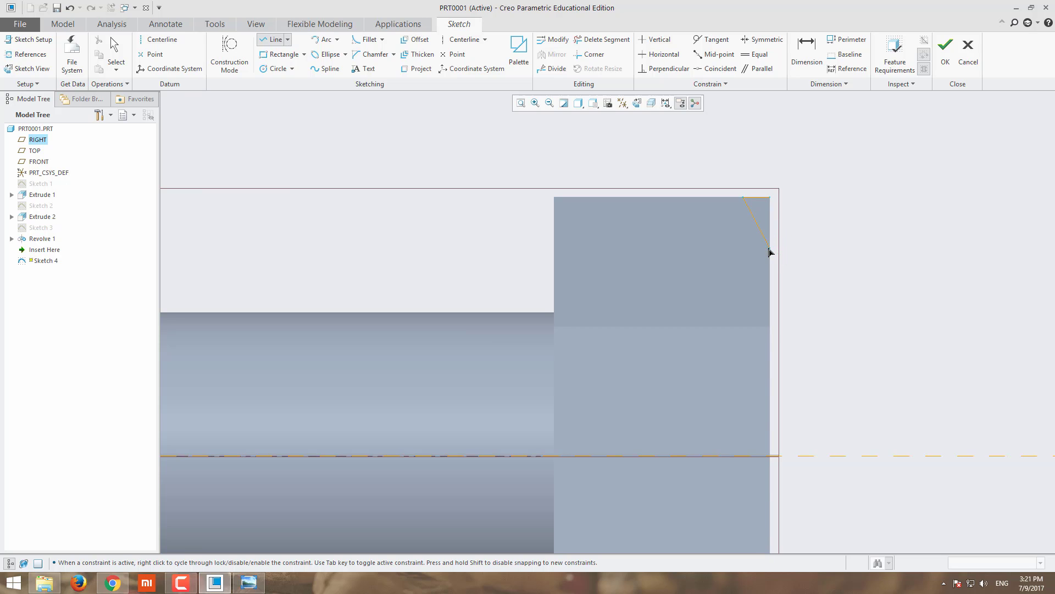
click(770, 198)
middle_click(803, 226)
scroll(767, 219, up, 2)
scroll(737, 176, up, 4)
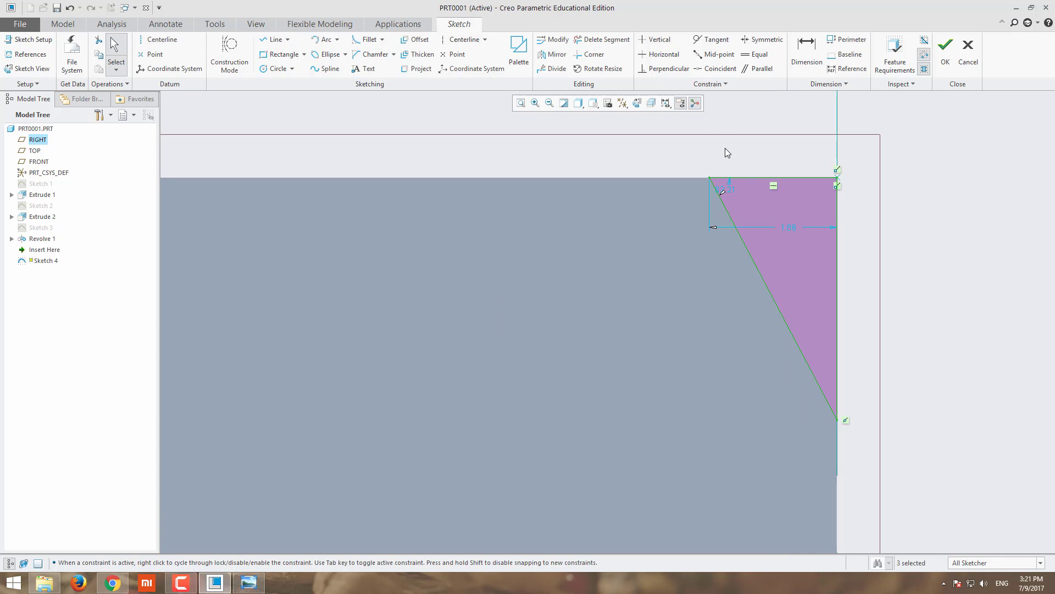
Set the triangle's slanted-edge angle to 45° and its width to 4.00
double_click(726, 187)
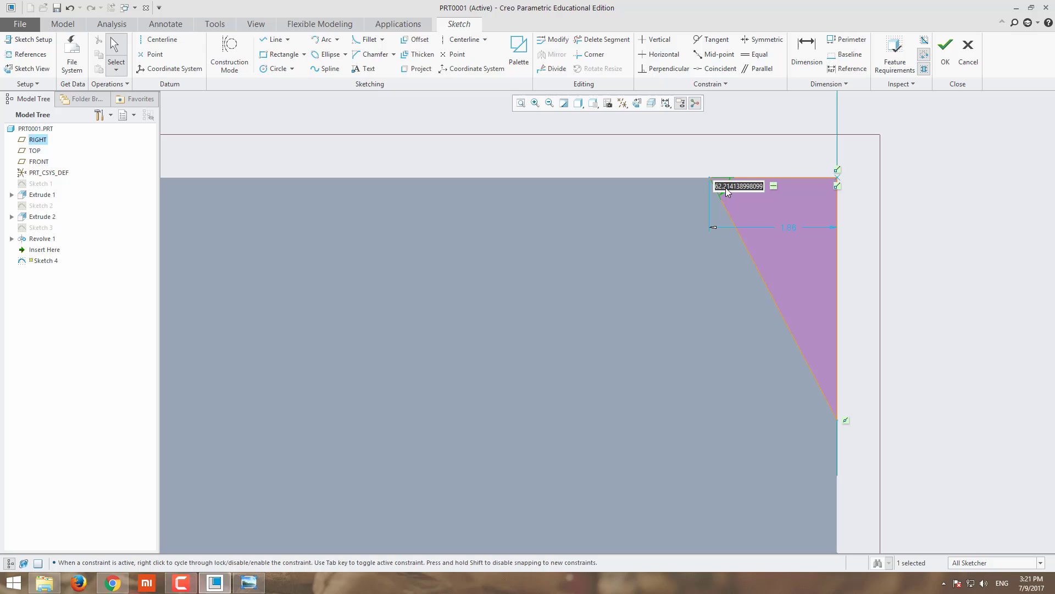
text(45)
key(Return)
double_click(790, 203)
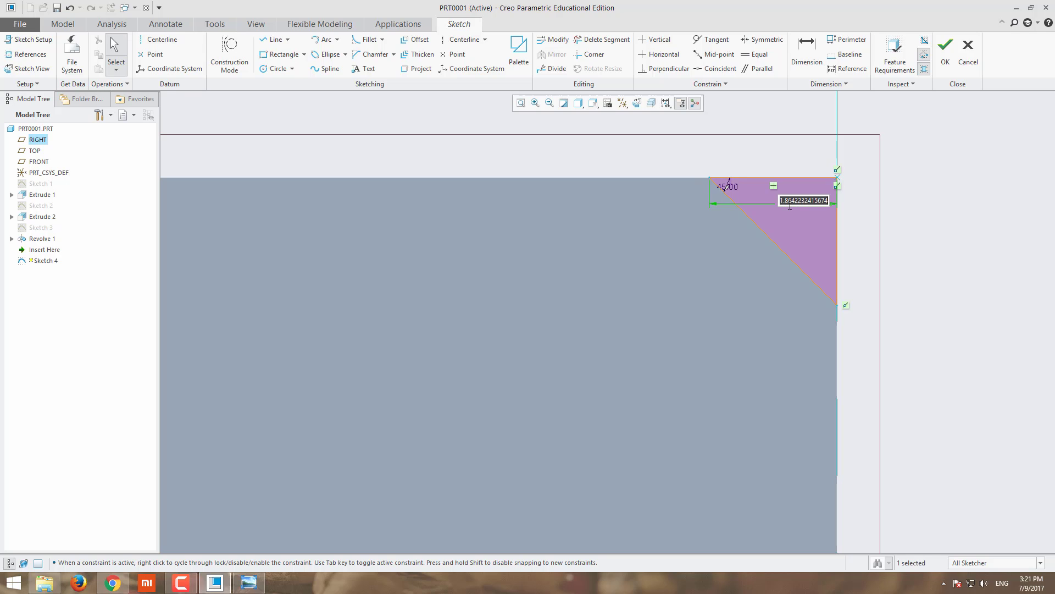
text(4)
key(Return)
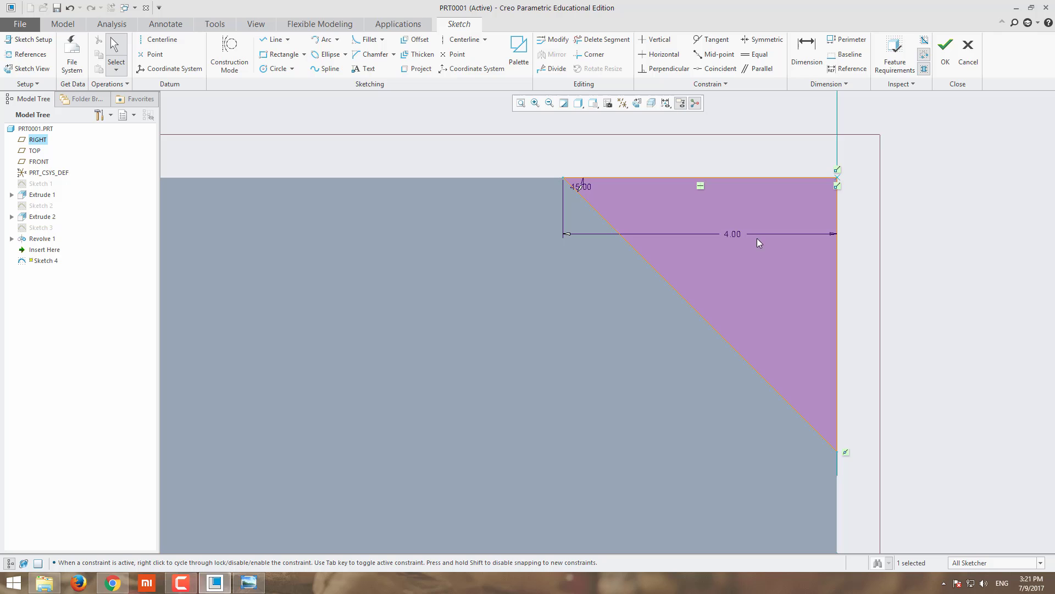
scroll(744, 257, up, 5)
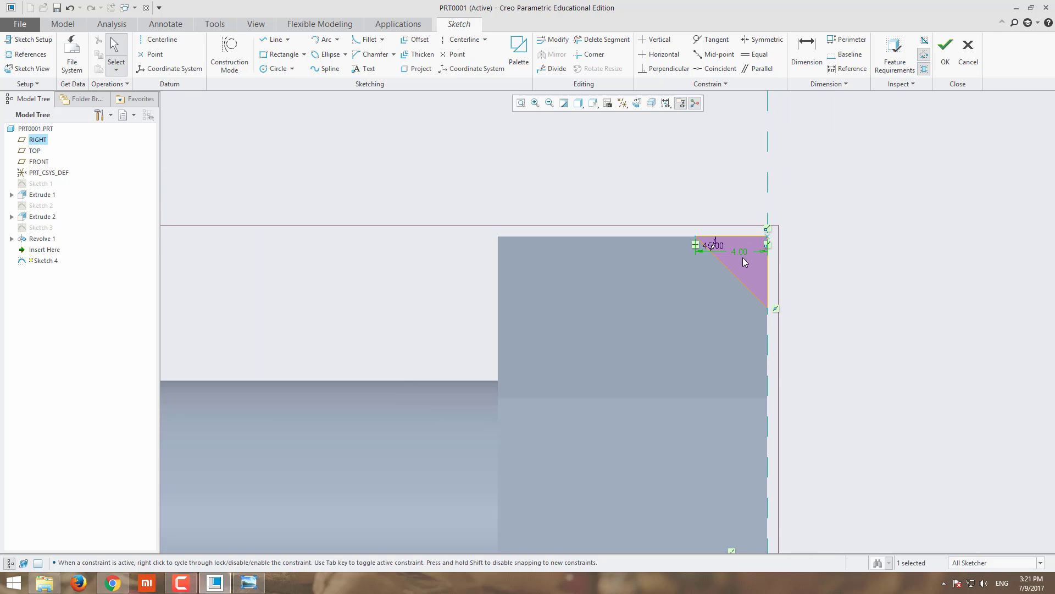
Finish the sketch and revolve it around the bolt axis as Revolve 2
click(946, 50)
click(309, 40)
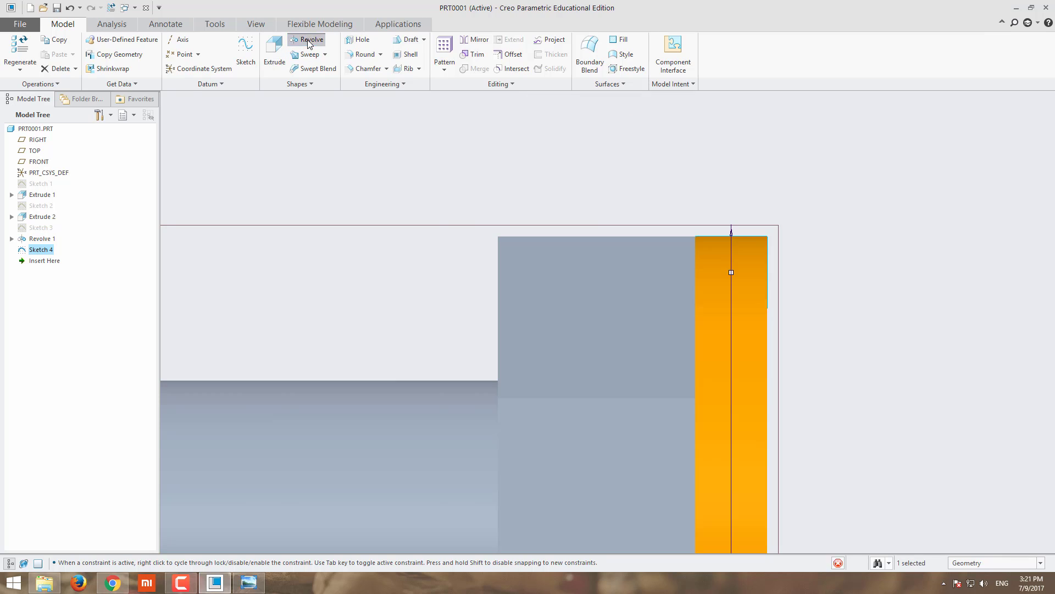
click(406, 56)
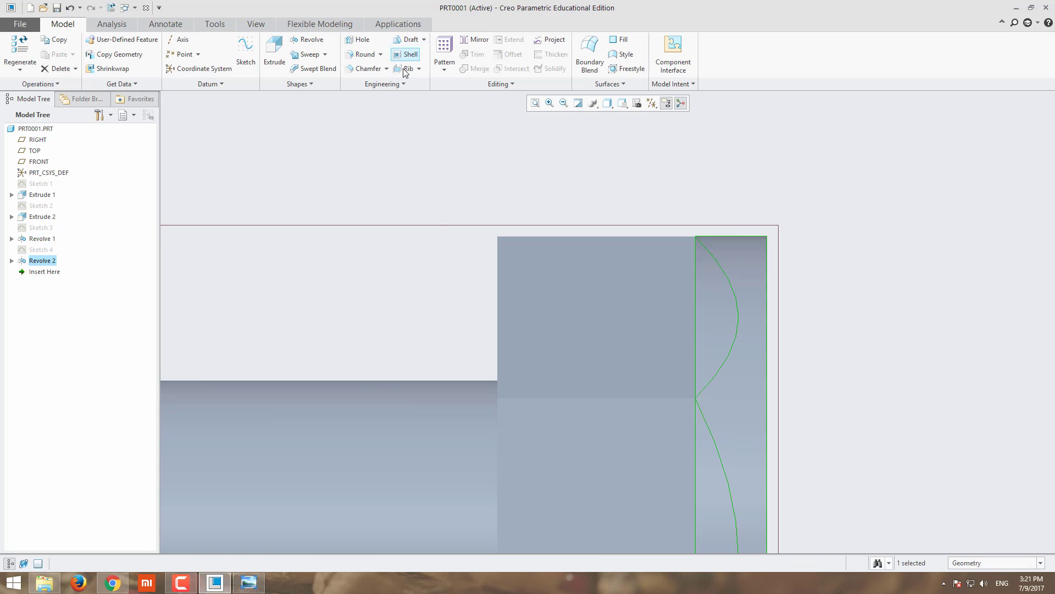
middle_drag(859, 345, 855, 316)
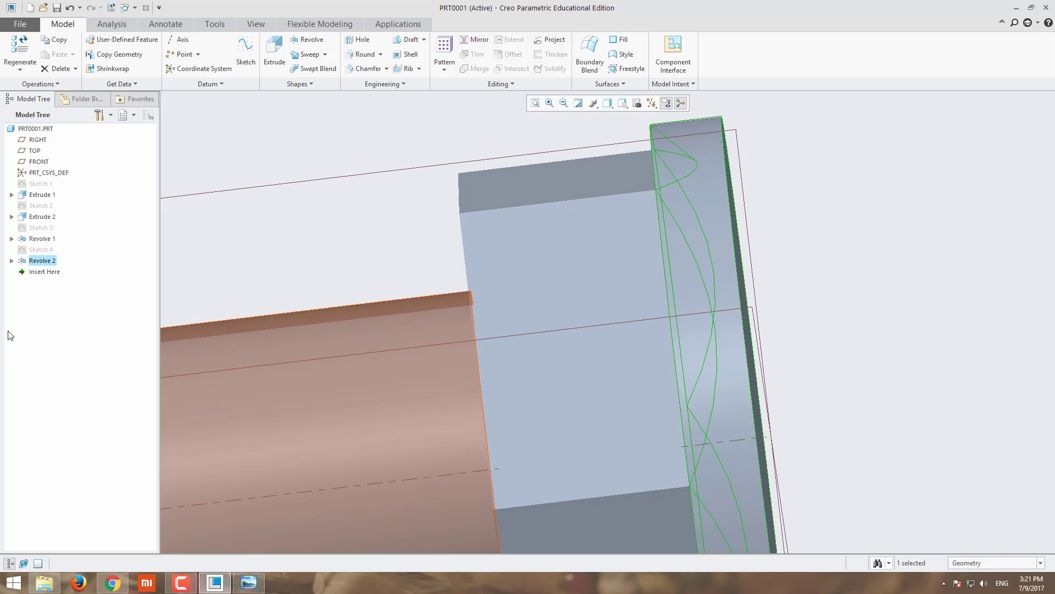
Redefine Revolve 2 to remove material, chamfering the head's outer corners
right_click(47, 262)
click(65, 211)
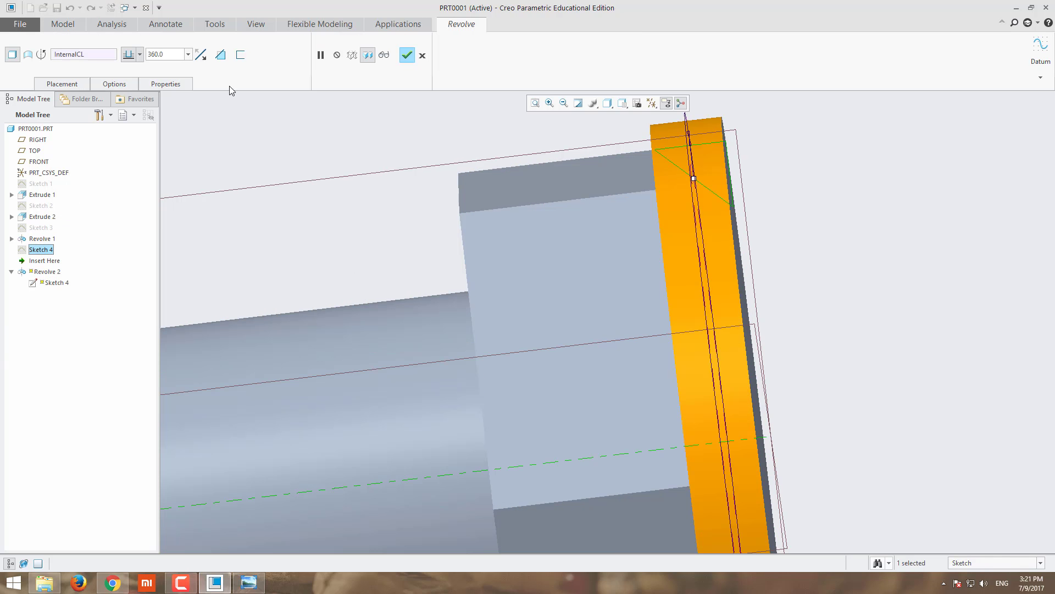
click(220, 56)
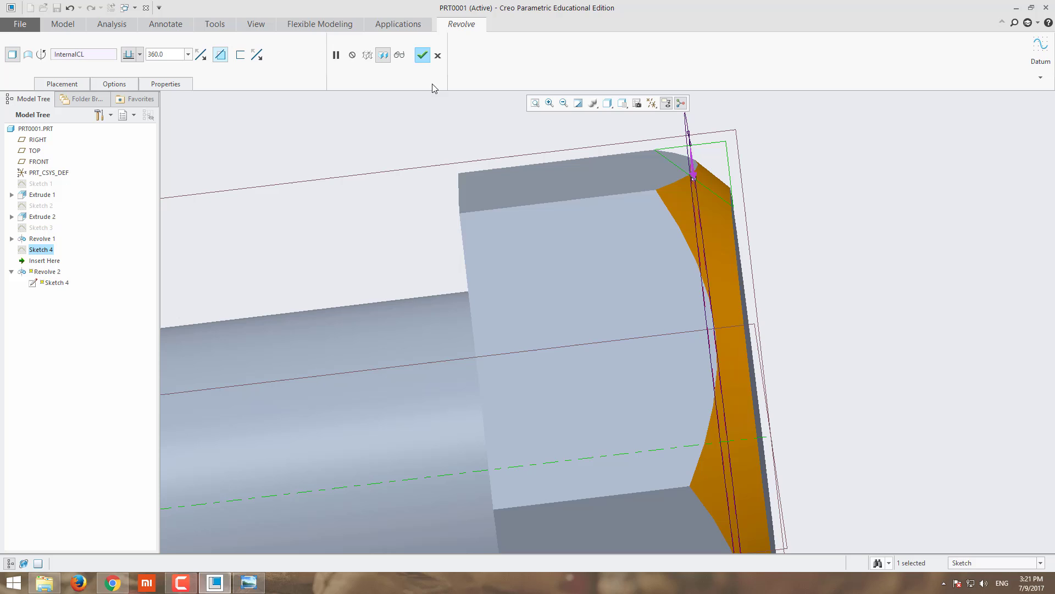
click(422, 55)
mouse_move(890, 398)
middle_down()
mouse_move(900, 351)
mouse_move(879, 407)
middle_up()
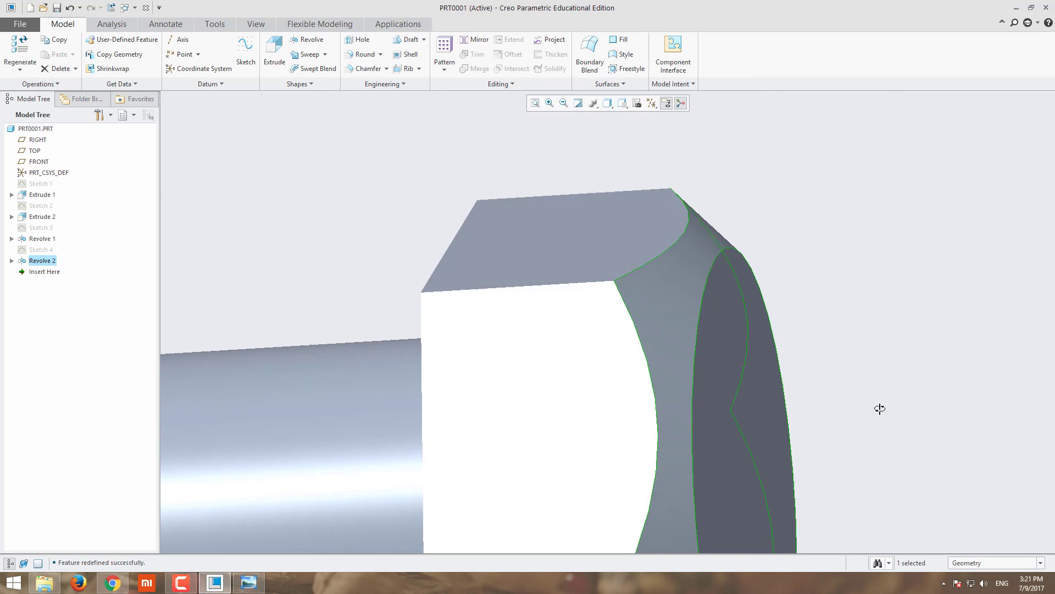
Fit, deselect and orbit the bolt to inspect the chamfered hexagonal head
click(535, 104)
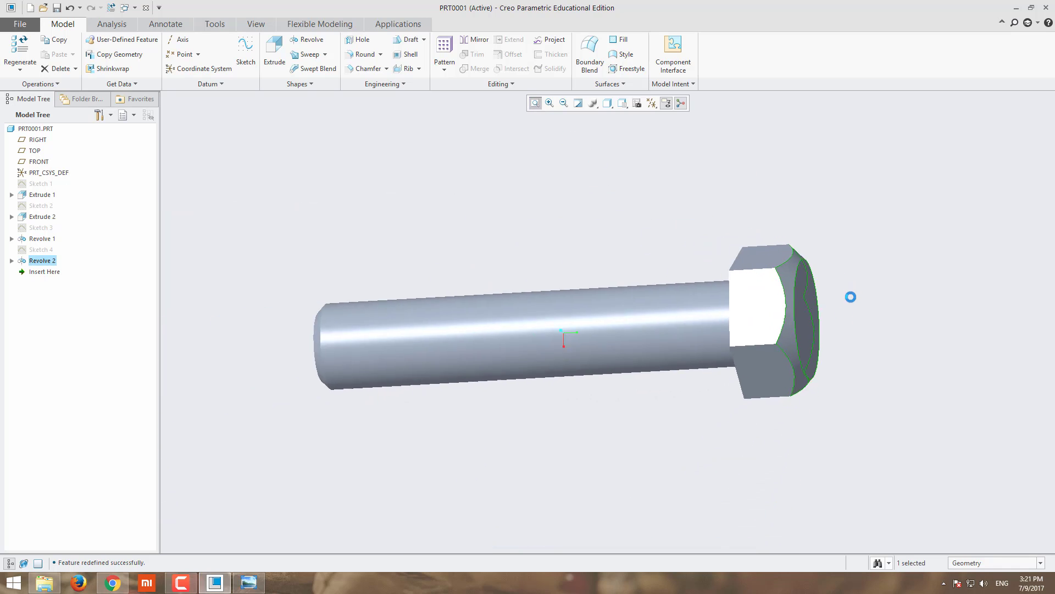
middle_drag(713, 464, 753, 354)
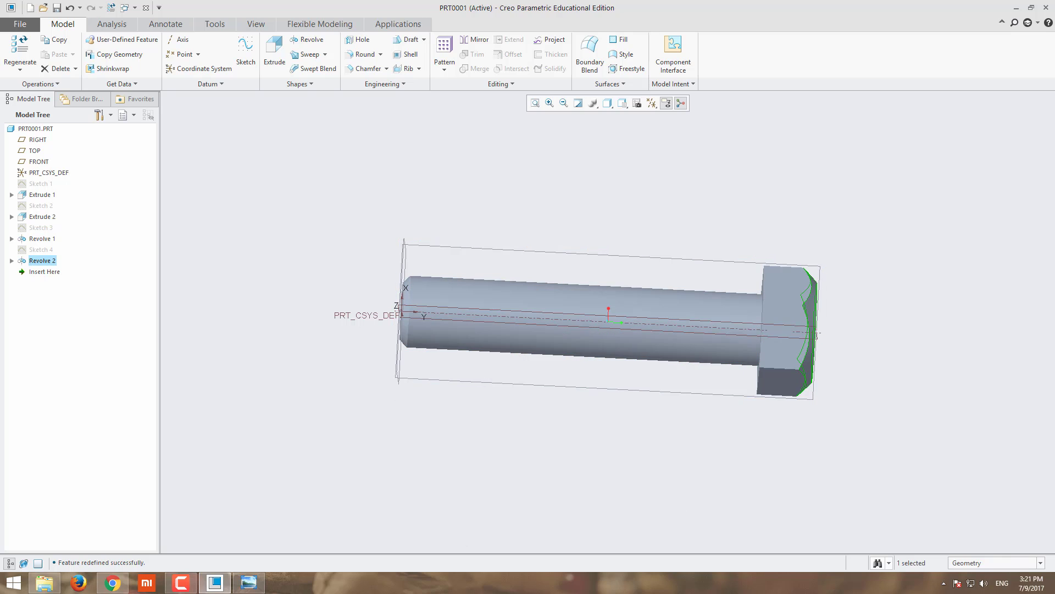
click(476, 456)
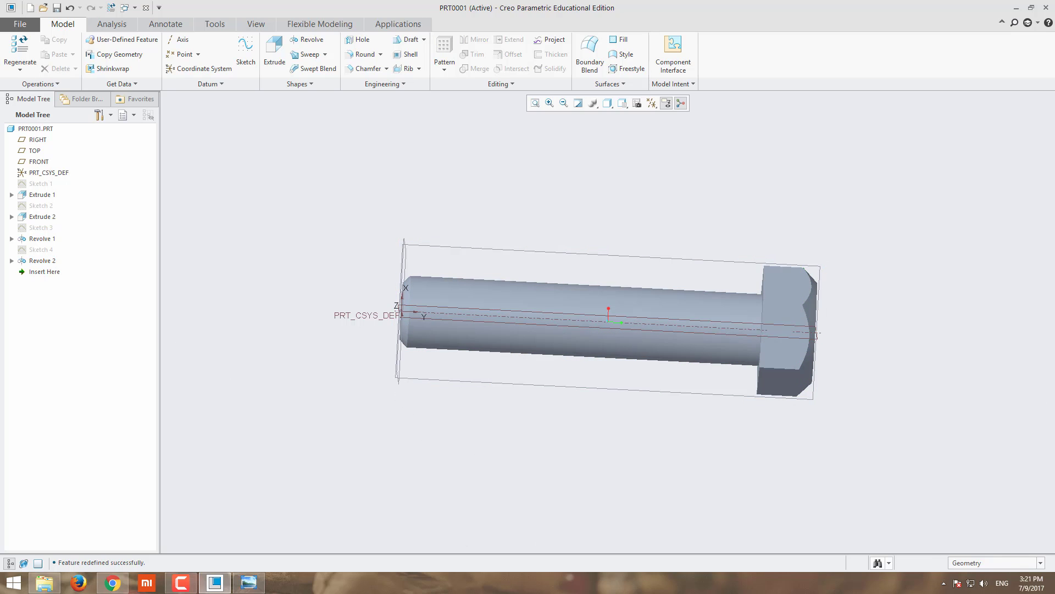
middle_drag(958, 348, 962, 278)
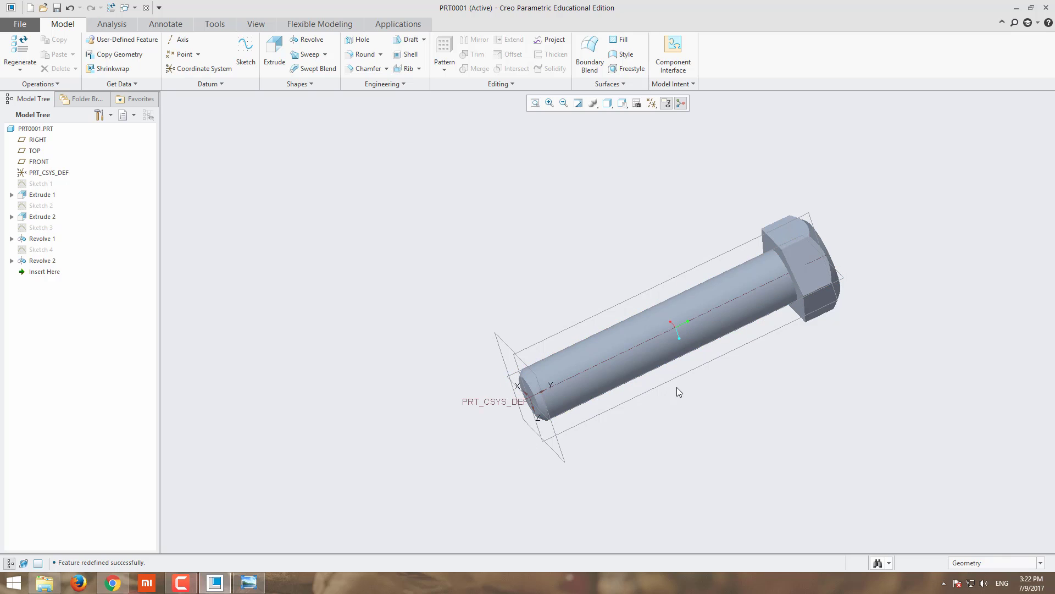
Start Sketch 5 on the FRONT plane with a horizontal centreline along the bolt axis
click(38, 161)
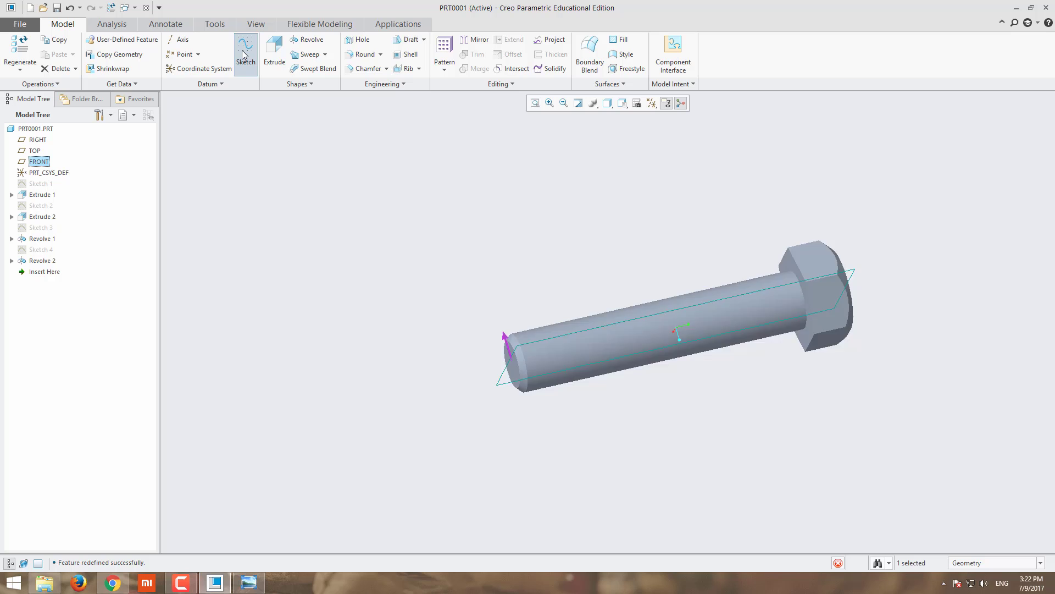
click(244, 54)
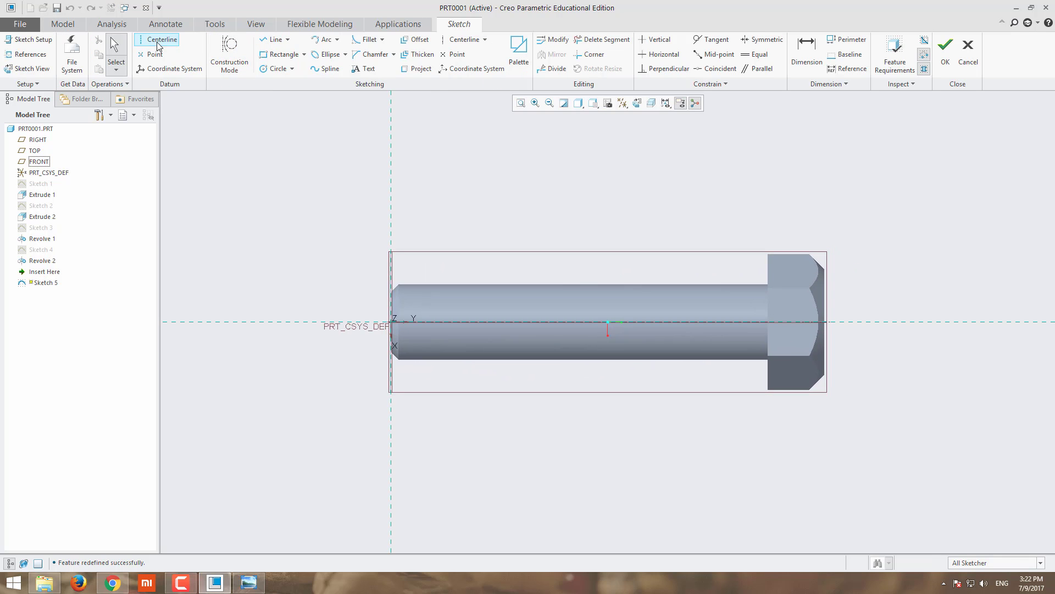
click(159, 42)
click(220, 322)
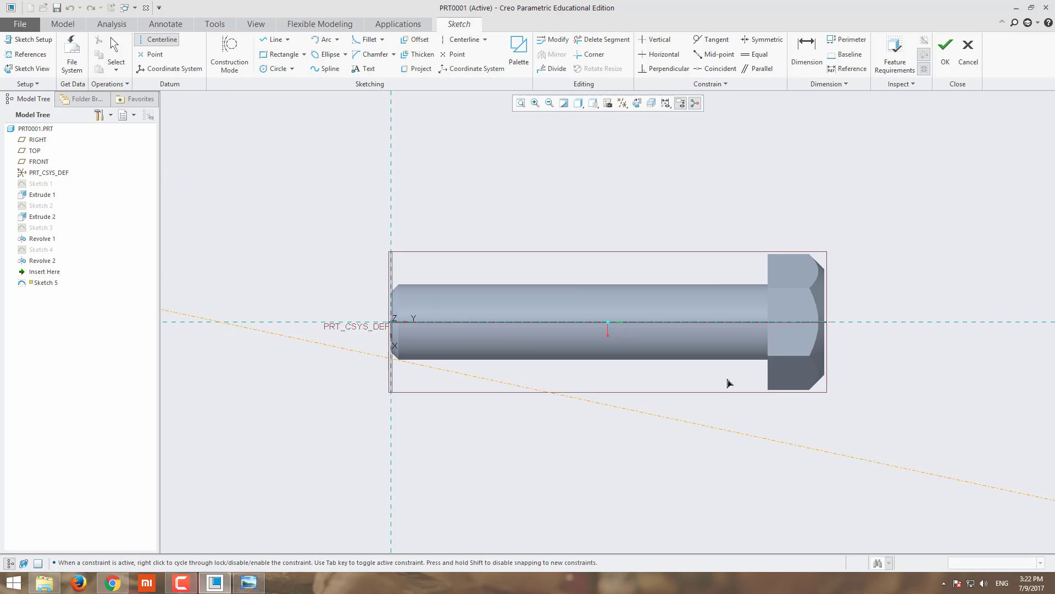
click(837, 323)
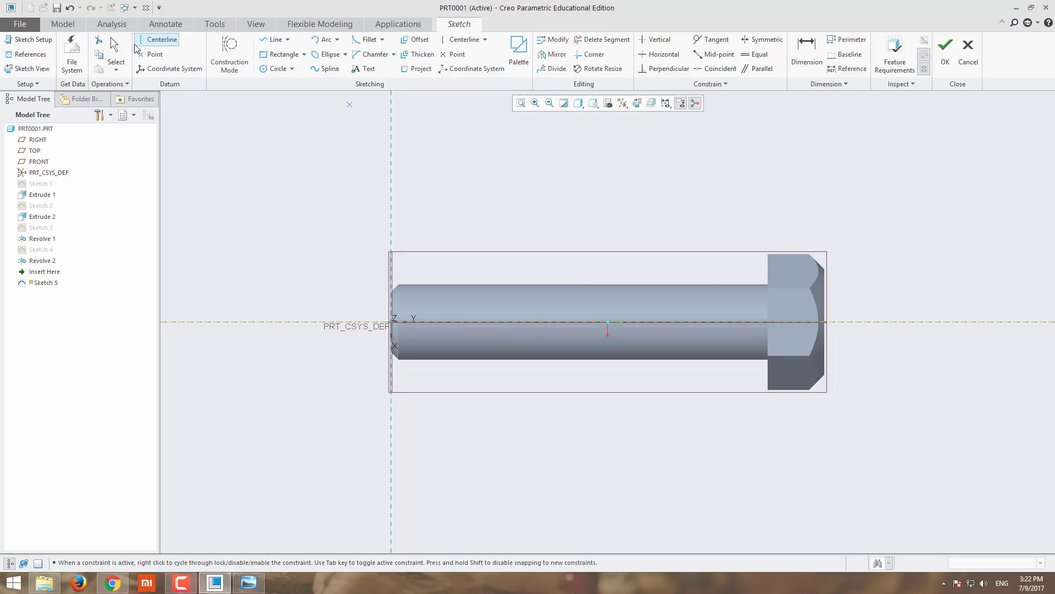
Draw a line along the shank's top edge from the tip and finish the sketch
click(275, 40)
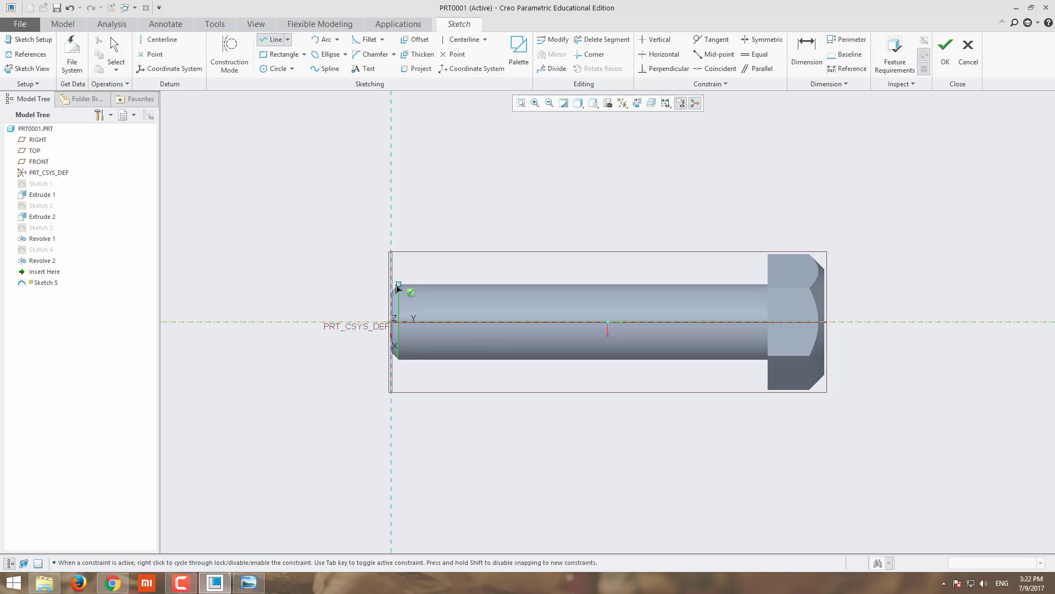
click(390, 284)
click(676, 291)
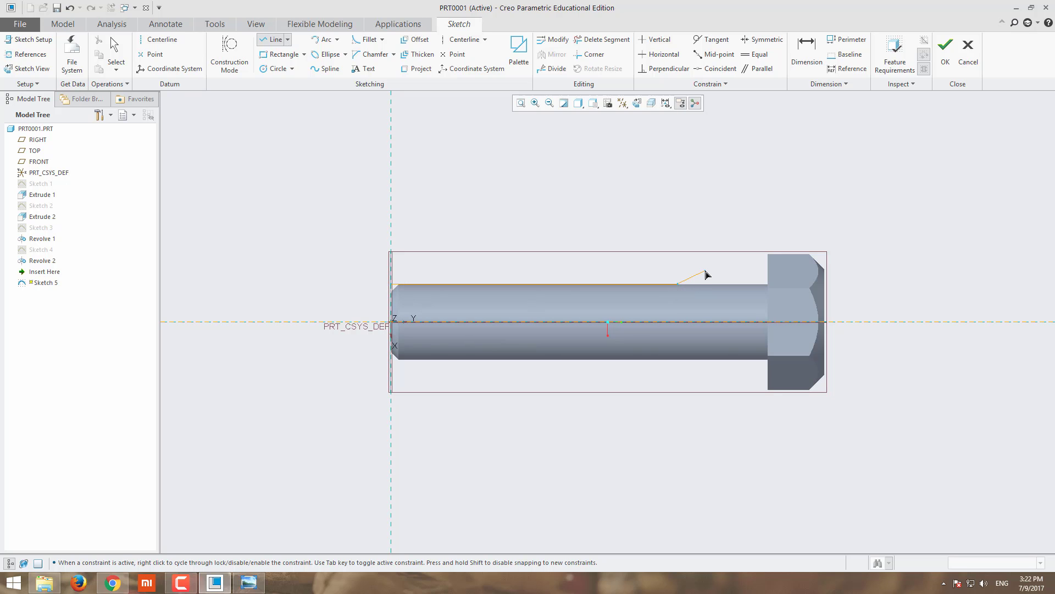
middle_click(707, 275)
click(946, 47)
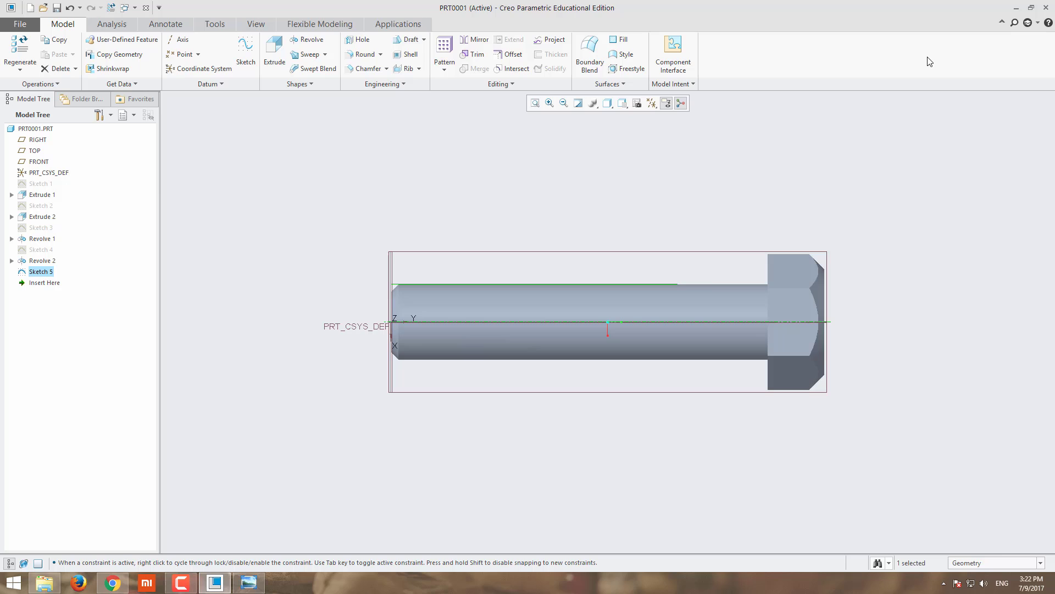
Start a Helical Sweep, open its cross-section sketch at the shank tip, and view the reference drawing
click(325, 54)
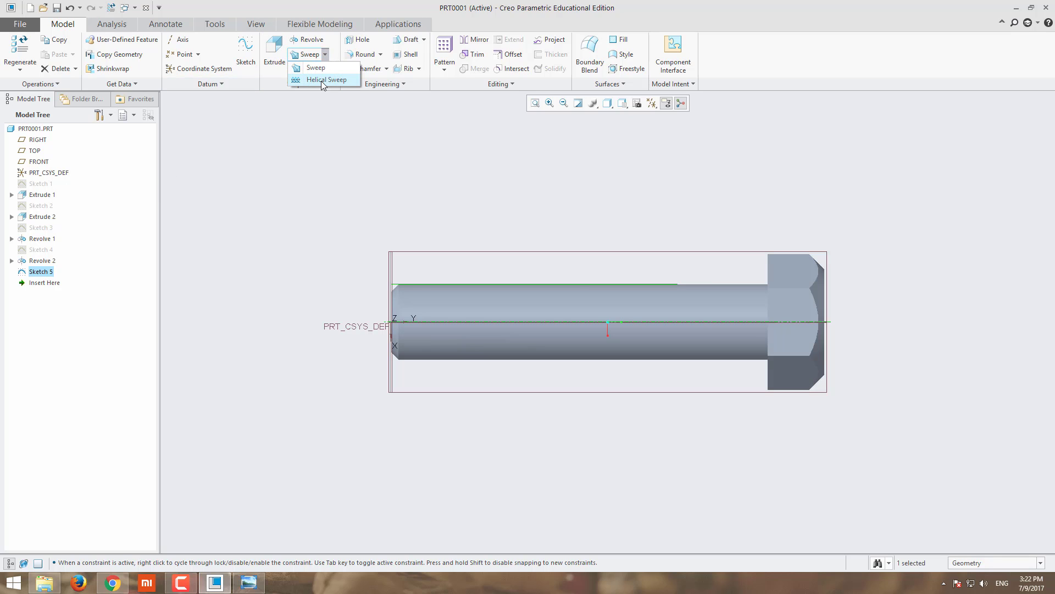
click(321, 81)
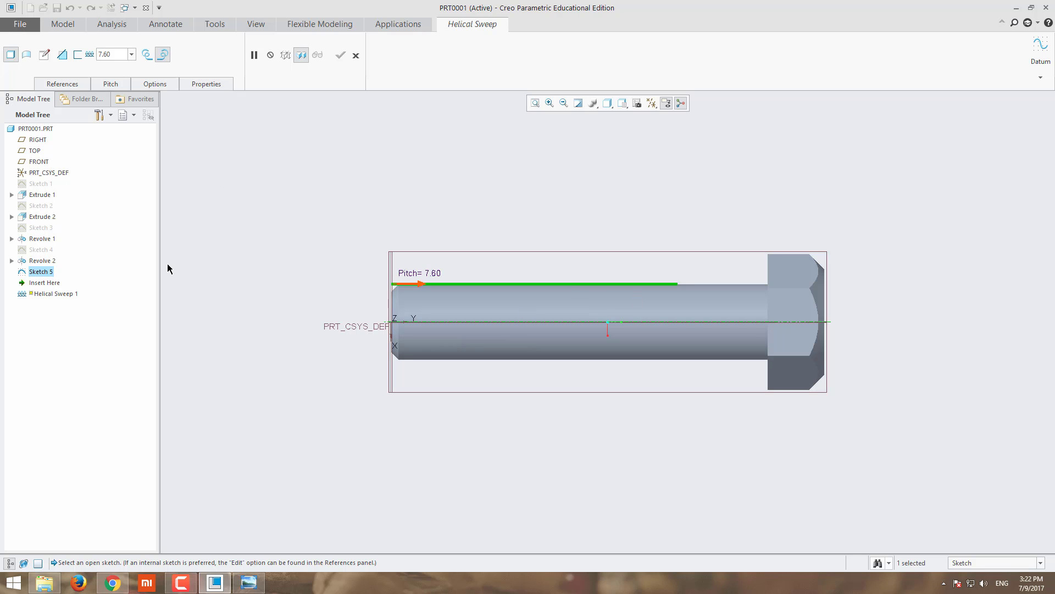
click(45, 55)
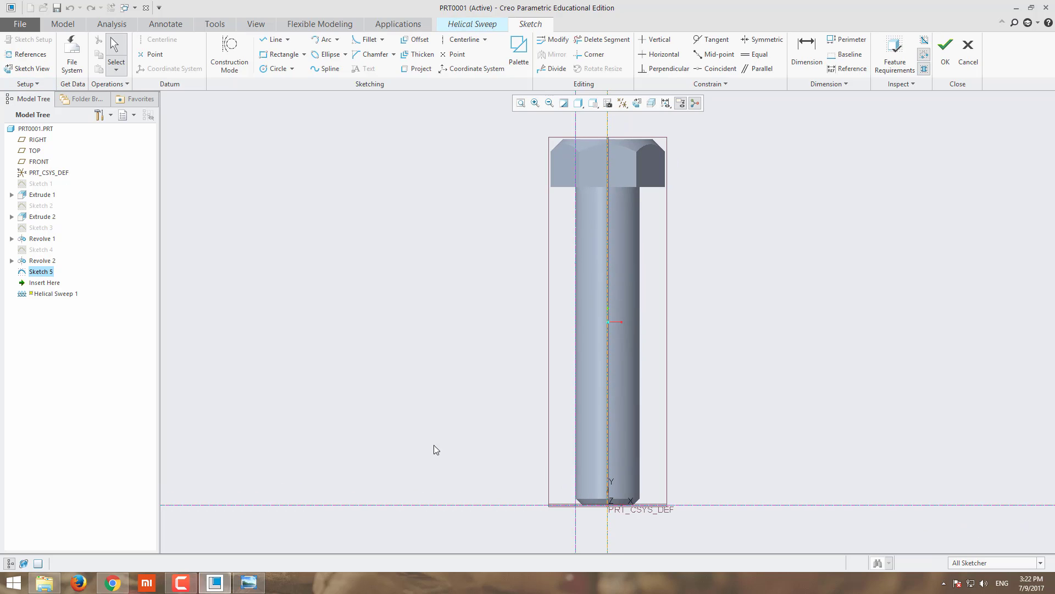
scroll(659, 529, up, 3)
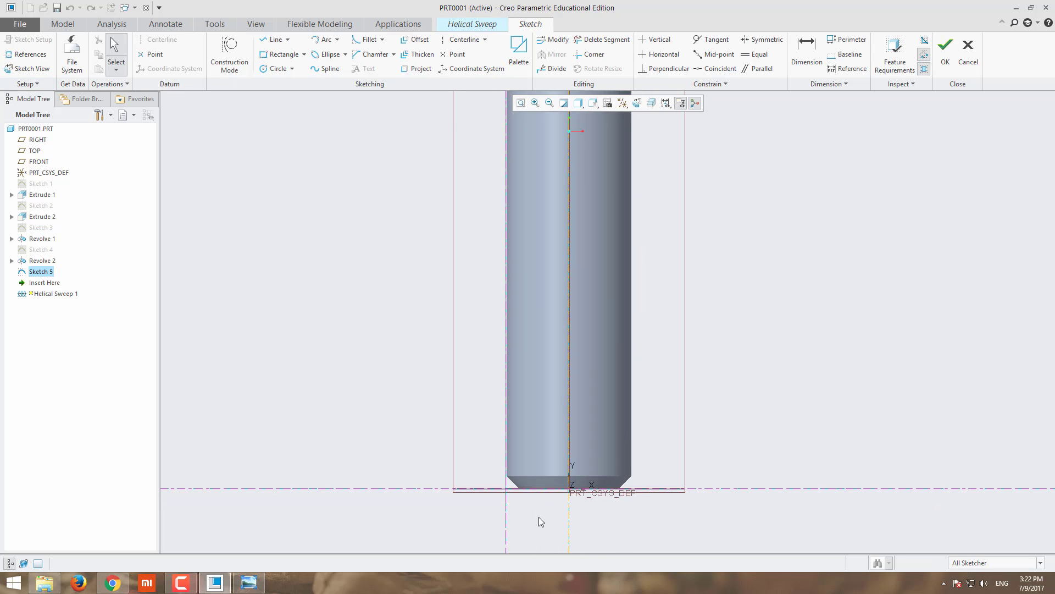
scroll(526, 517, up, 1)
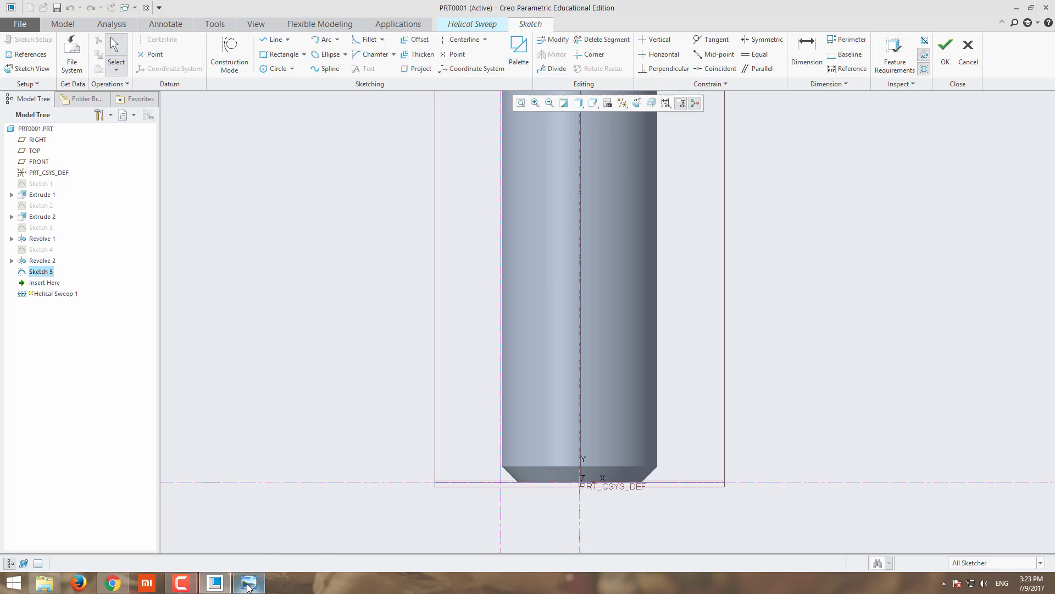
click(248, 584)
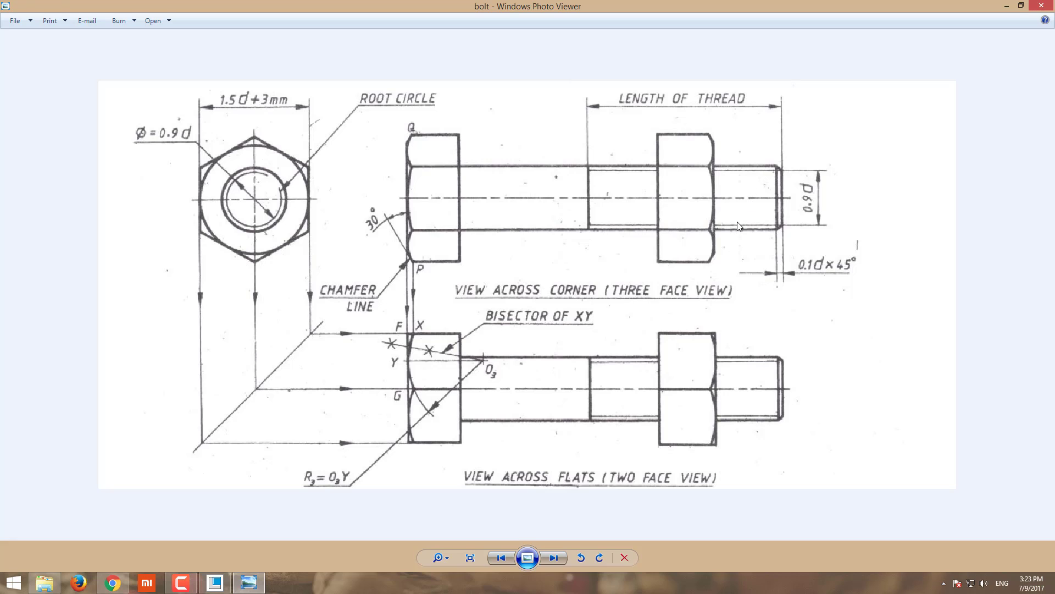
Switch from the bolt reference drawing back to the Creo cross-section sketch
click(215, 582)
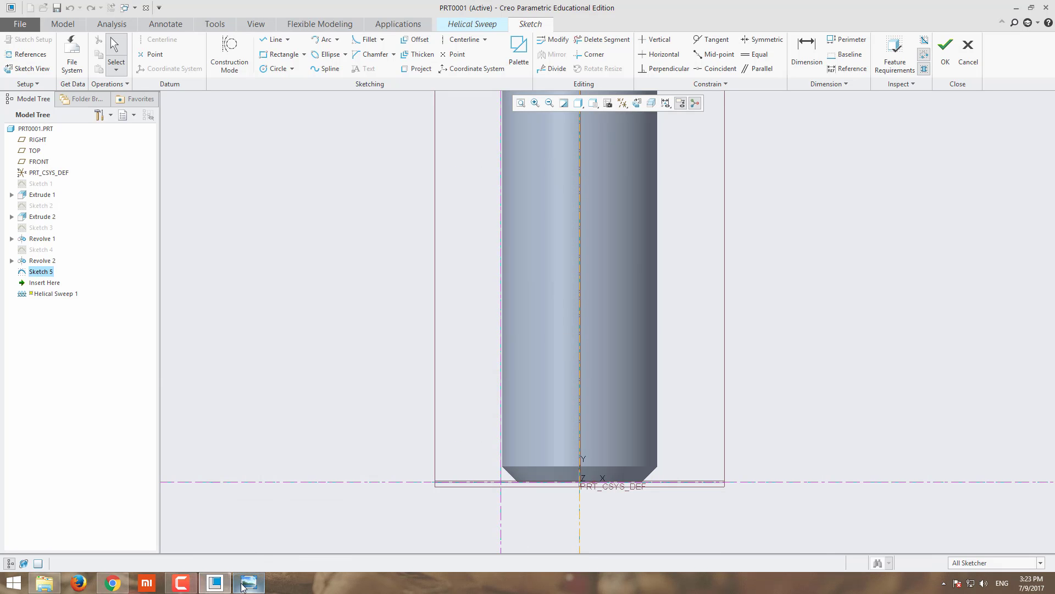
Draw a closed triangular thread profile beside the shank tip
click(273, 40)
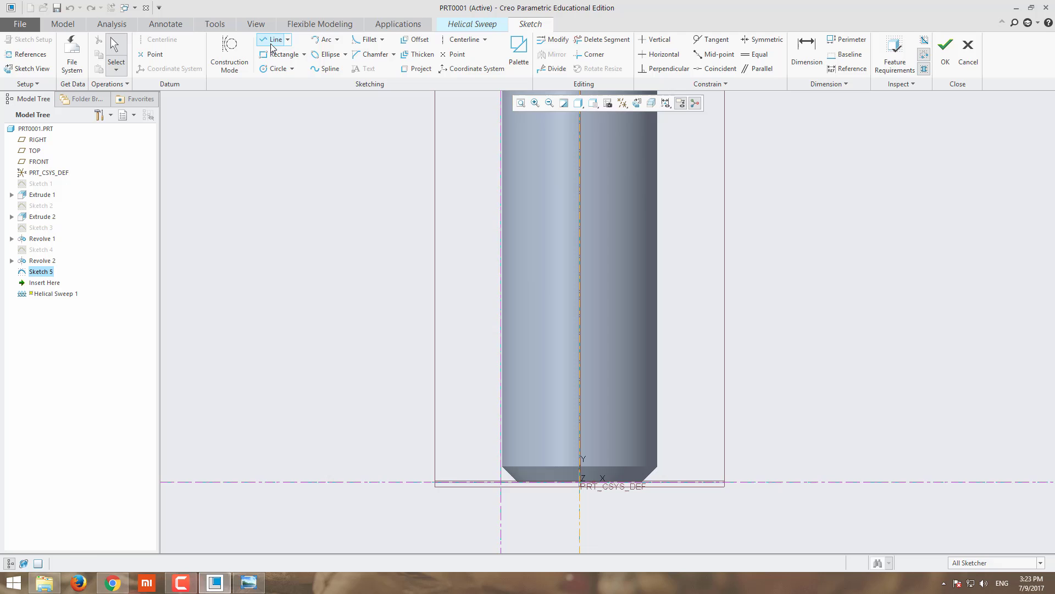
click(480, 503)
click(519, 530)
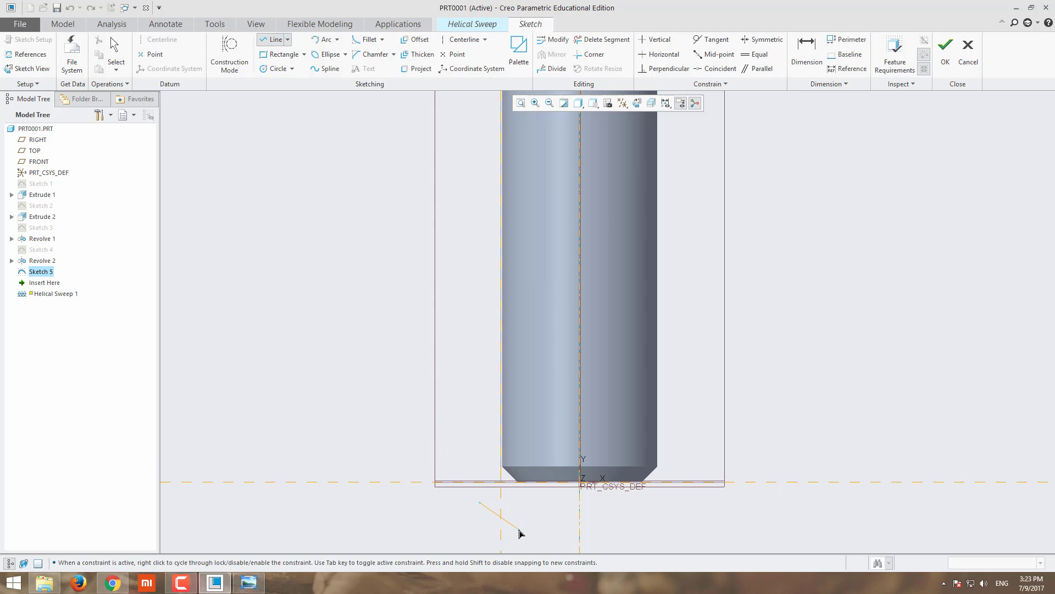
click(479, 551)
click(480, 503)
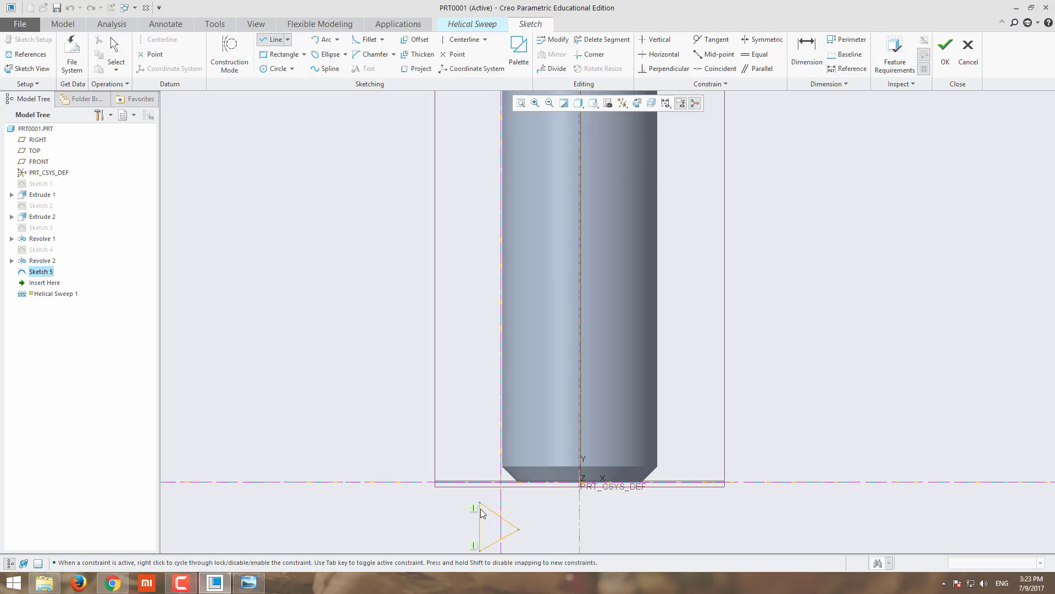
middle_click(460, 519)
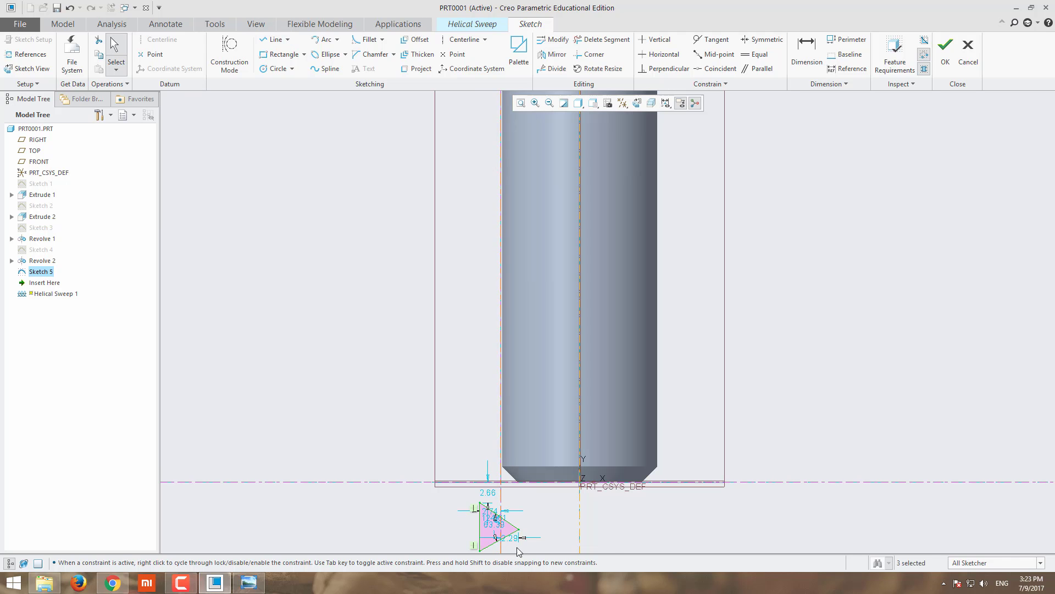
scroll(520, 550, up, 2)
scroll(502, 530, up, 2)
scroll(502, 529, down, 1)
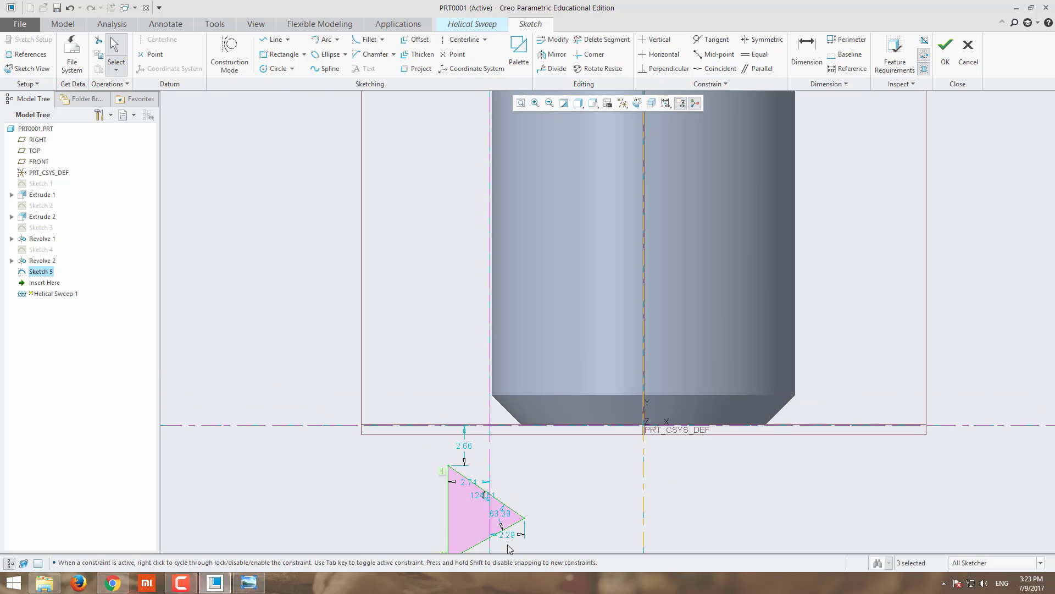
scroll(486, 548, down, 2)
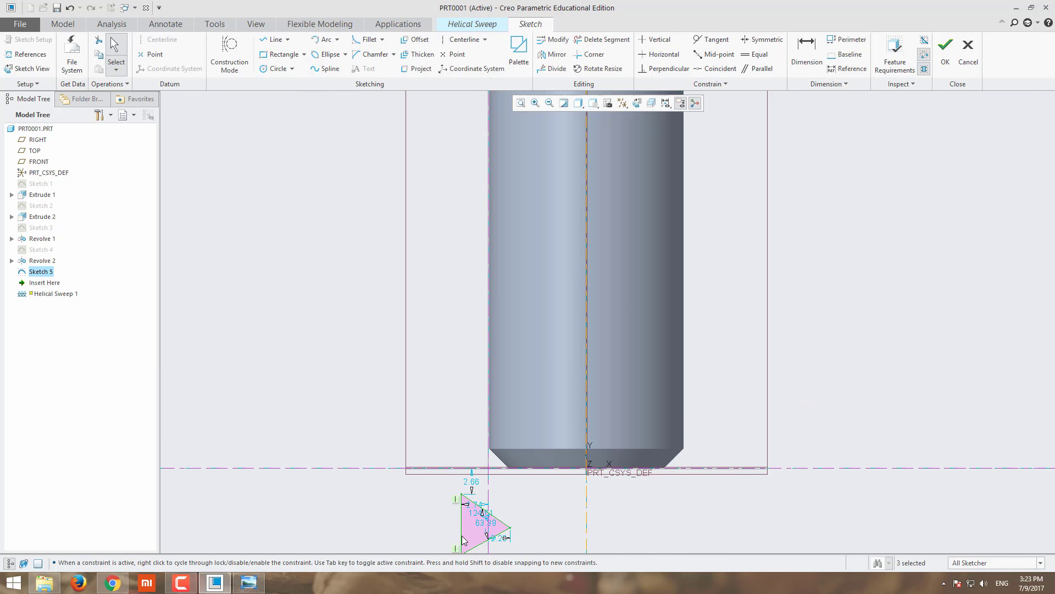
click(520, 103)
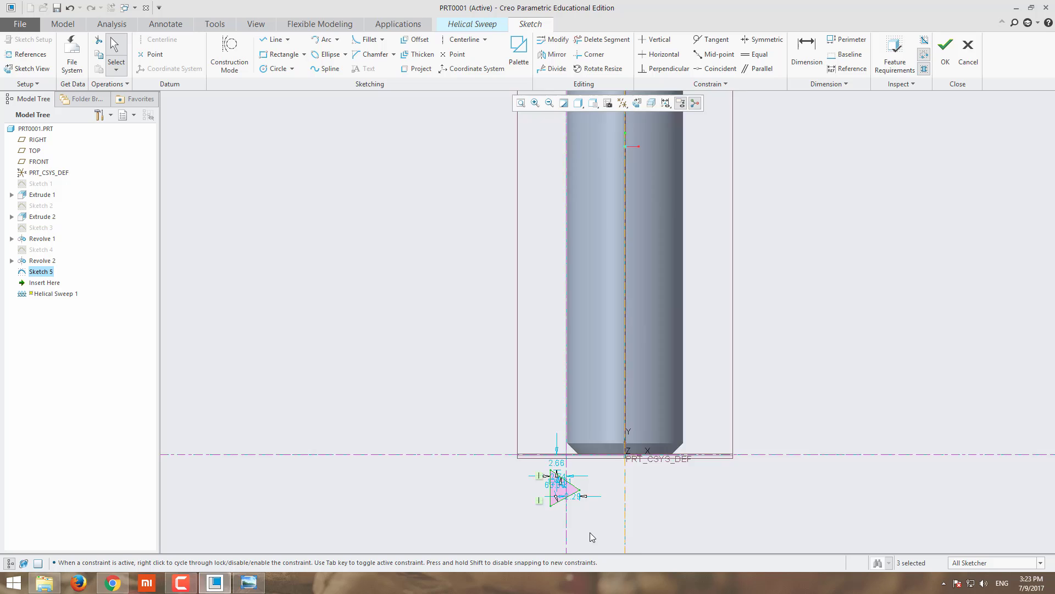
scroll(567, 496, up, 5)
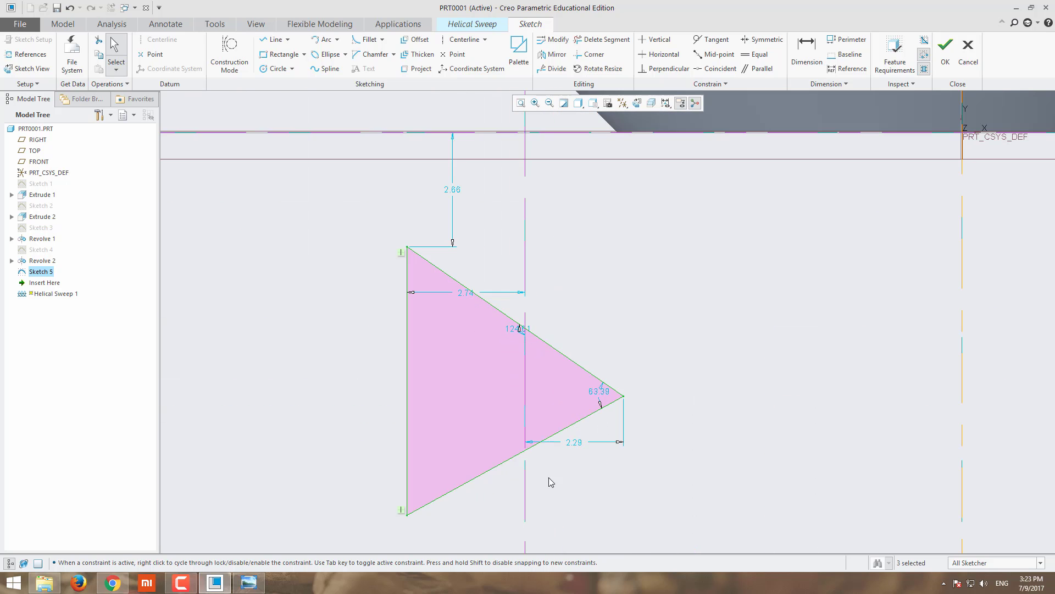
Set the triangle's tip angle to 60° and its apex offset to 1.00
double_click(600, 394)
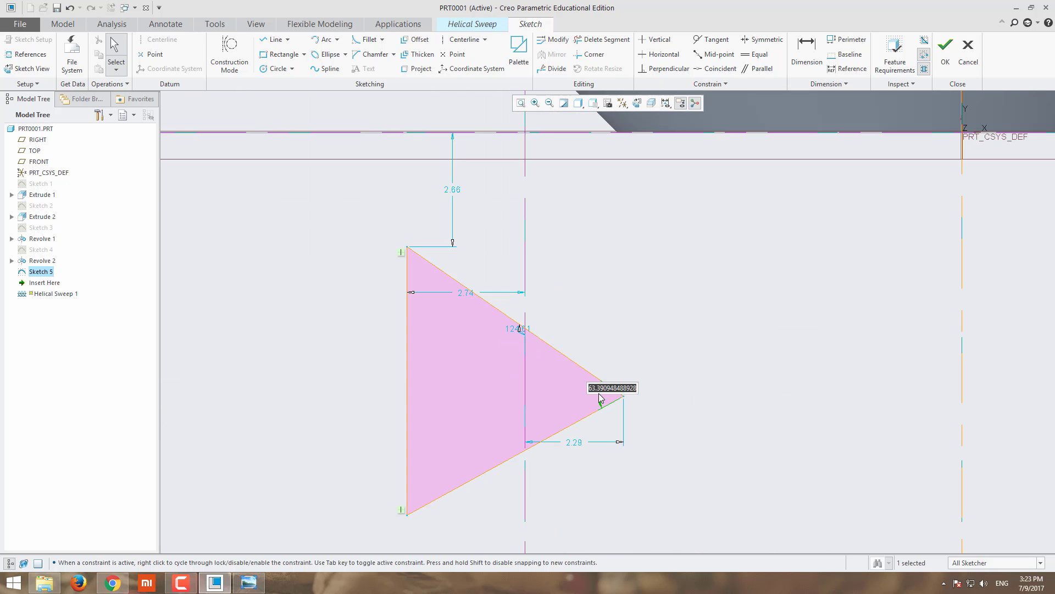
text(60)
key(Return)
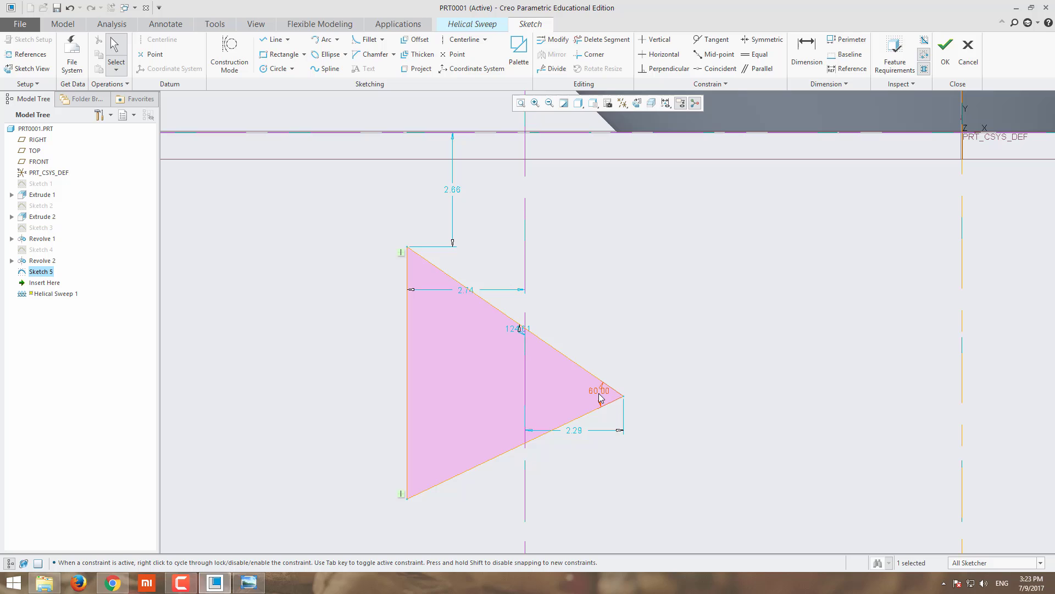
double_click(574, 432)
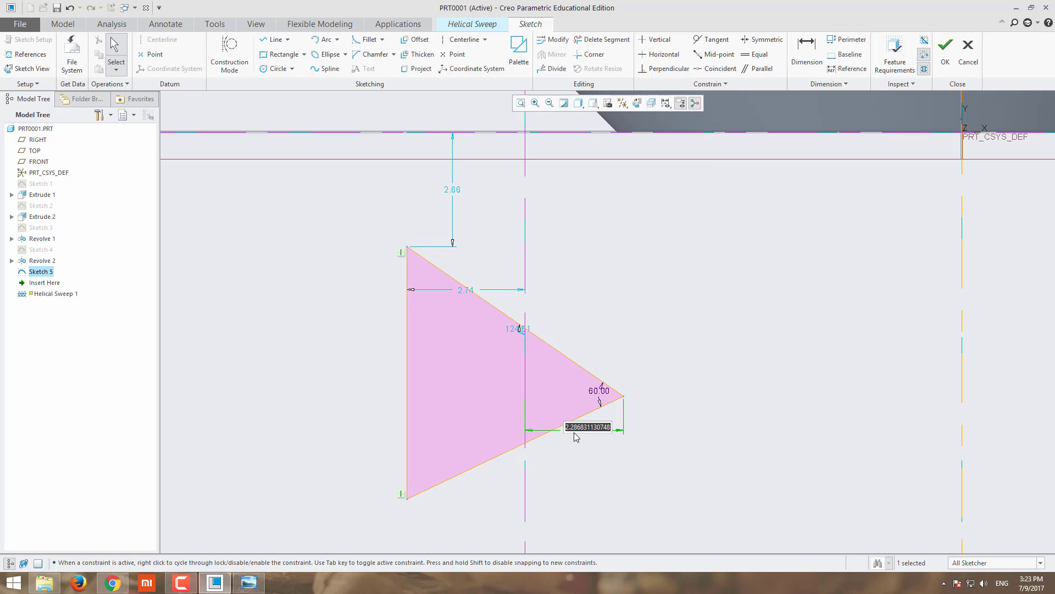
text(1)
key(Return)
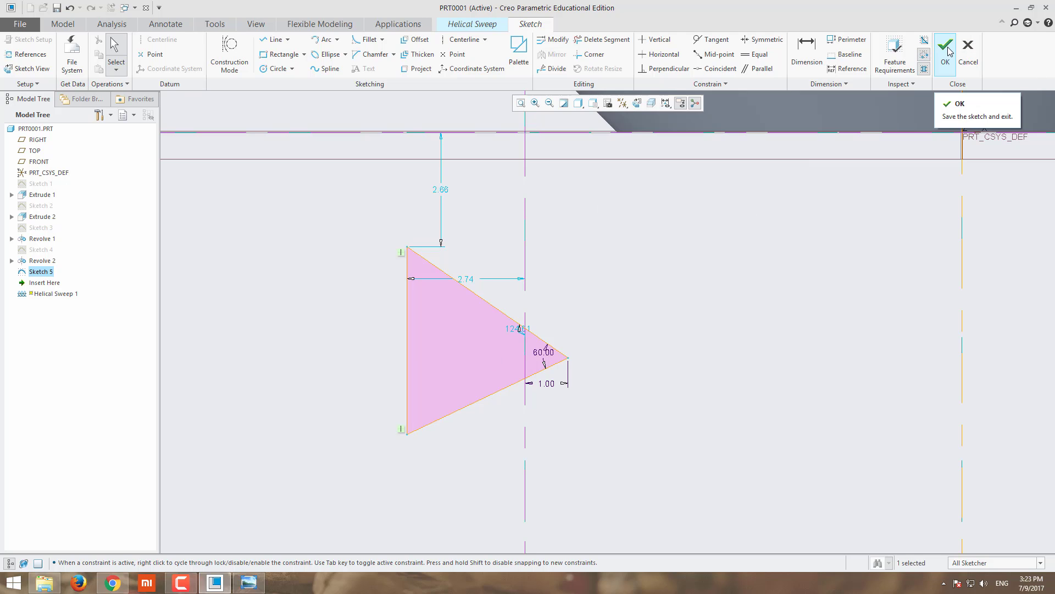
Accept the thread profile sketch and switch the helical sweep to remove material
click(520, 102)
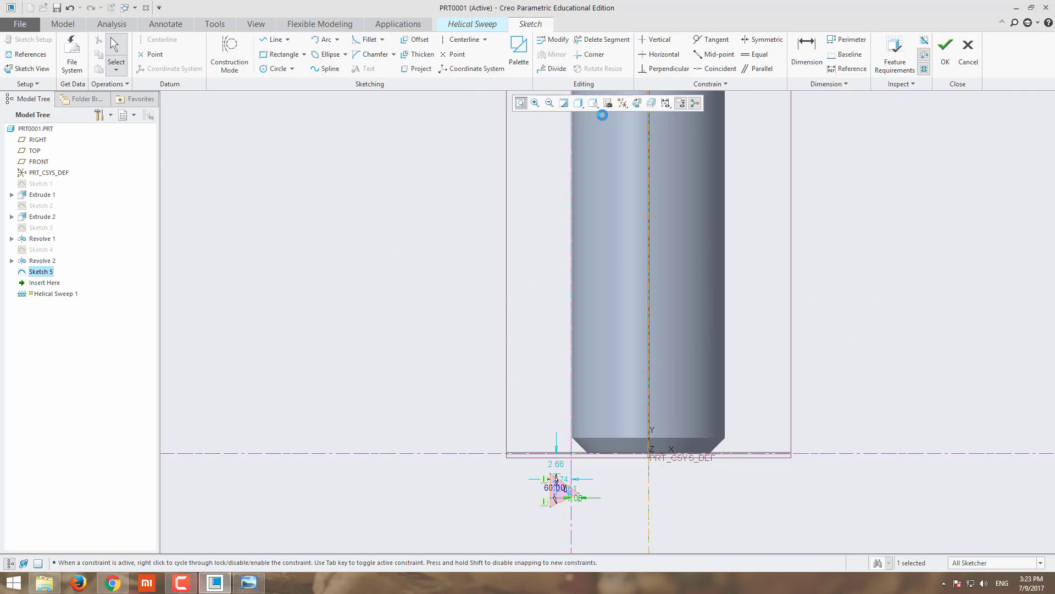
click(950, 56)
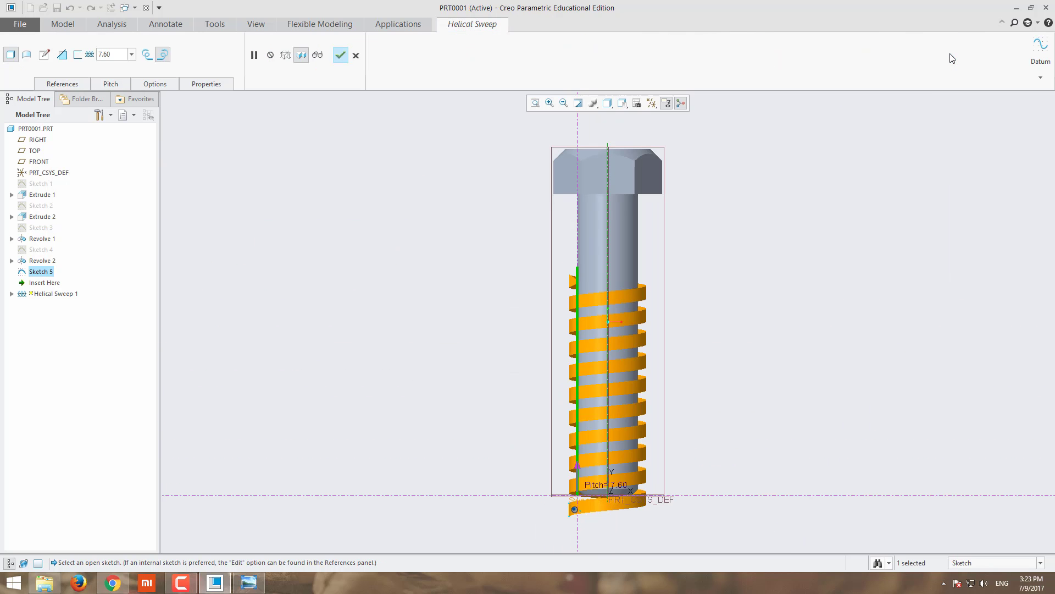
click(62, 54)
scroll(625, 408, up, 3)
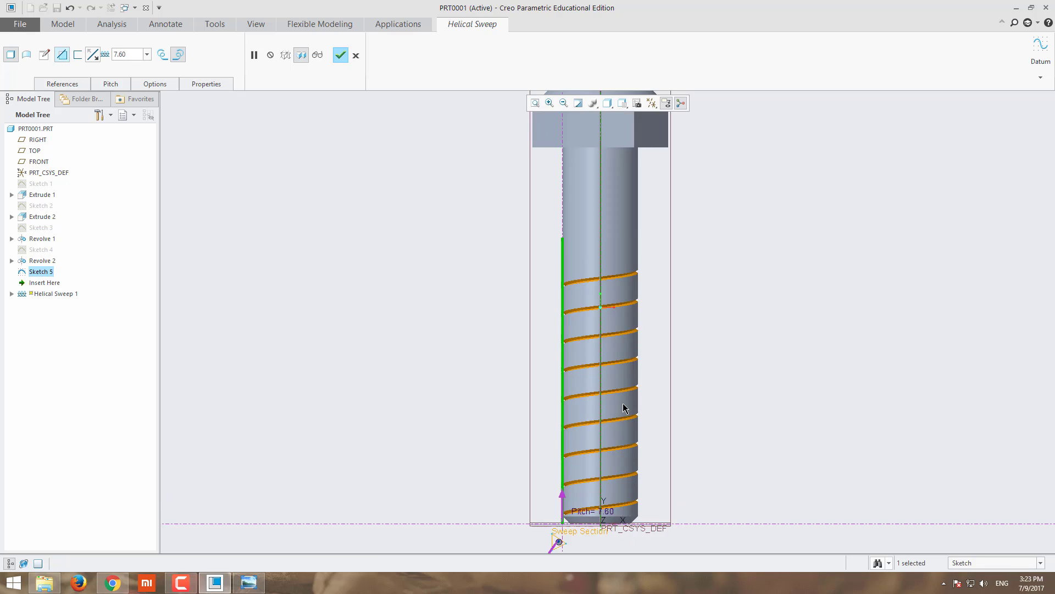
scroll(578, 451, down, 5)
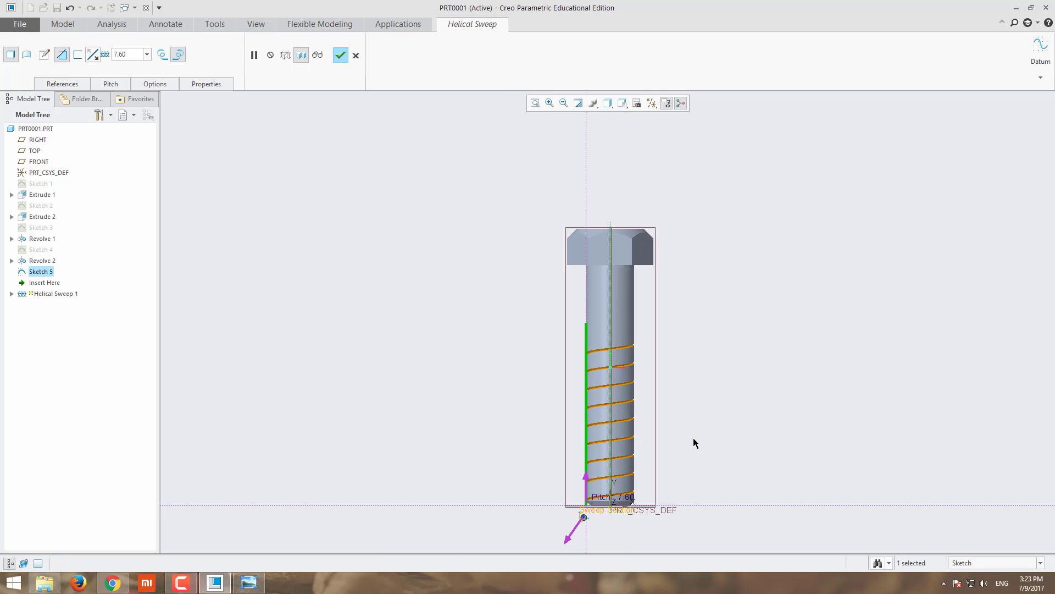
middle_drag(694, 442, 546, 362)
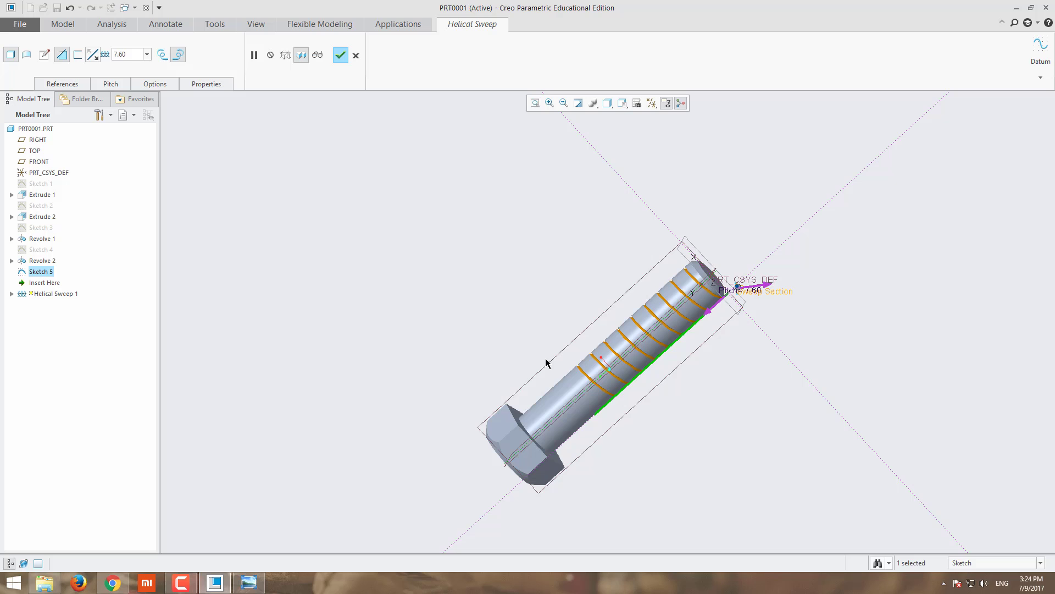
middle_drag(398, 500, 329, 328)
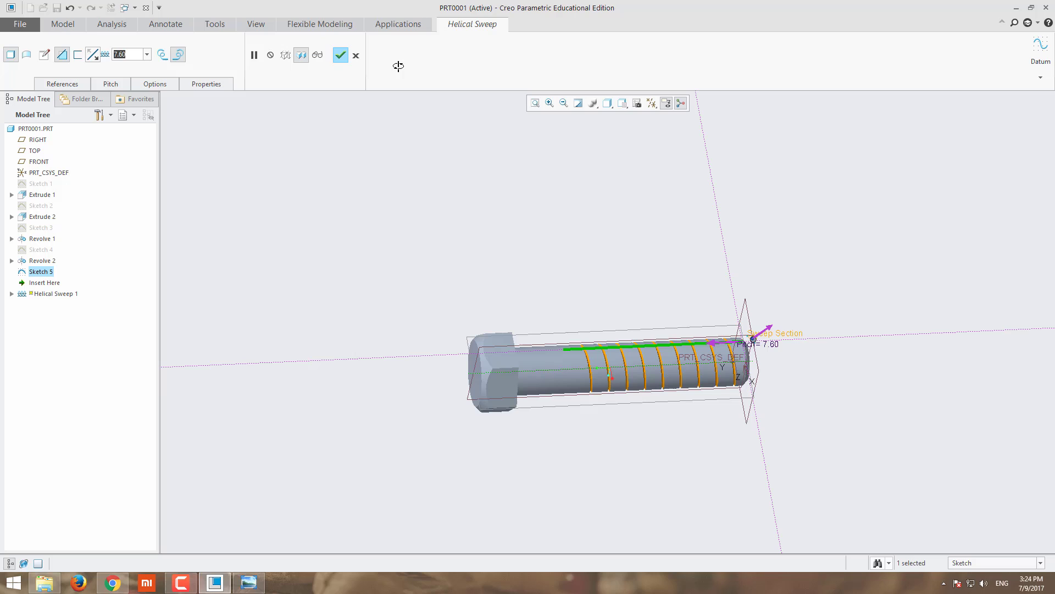
Try pitch values 10, 2 and 1, settling on a 2.00 thread pitch
text(10)
key(Return)
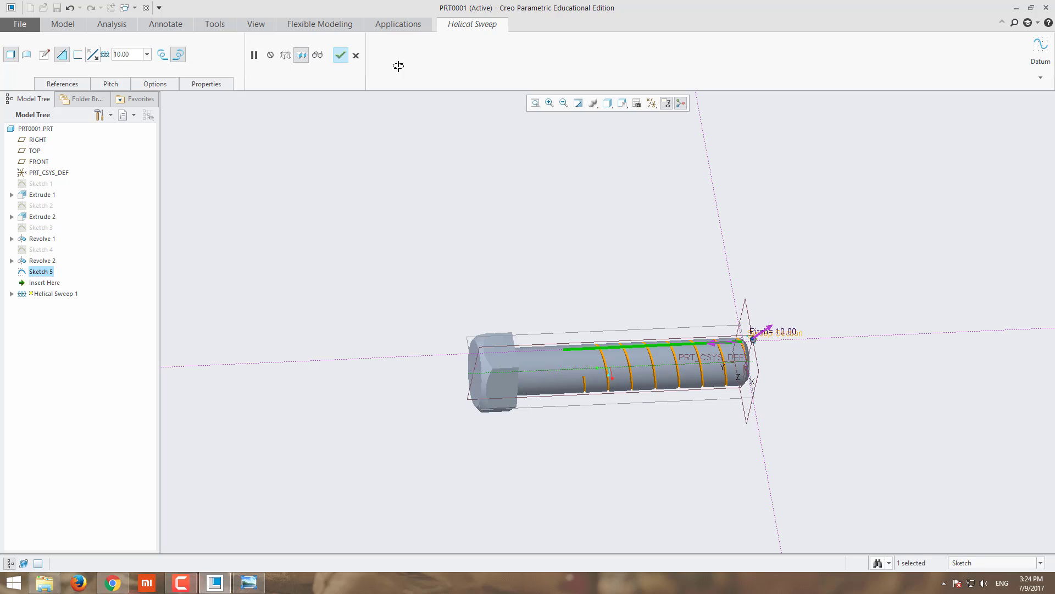
double_click(134, 55)
text(2)
key(Return)
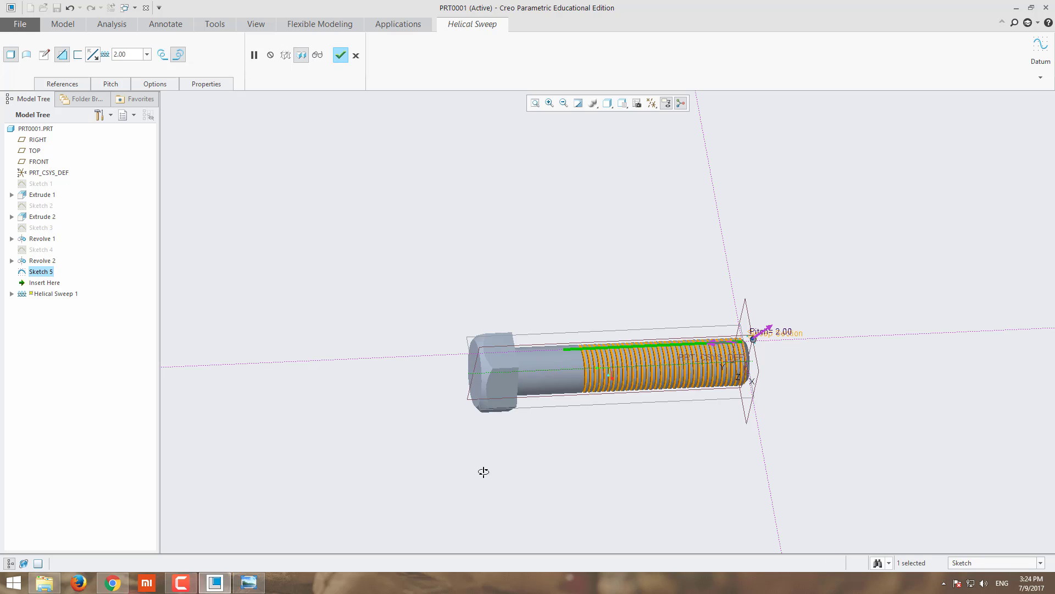
middle_drag(483, 471, 466, 325)
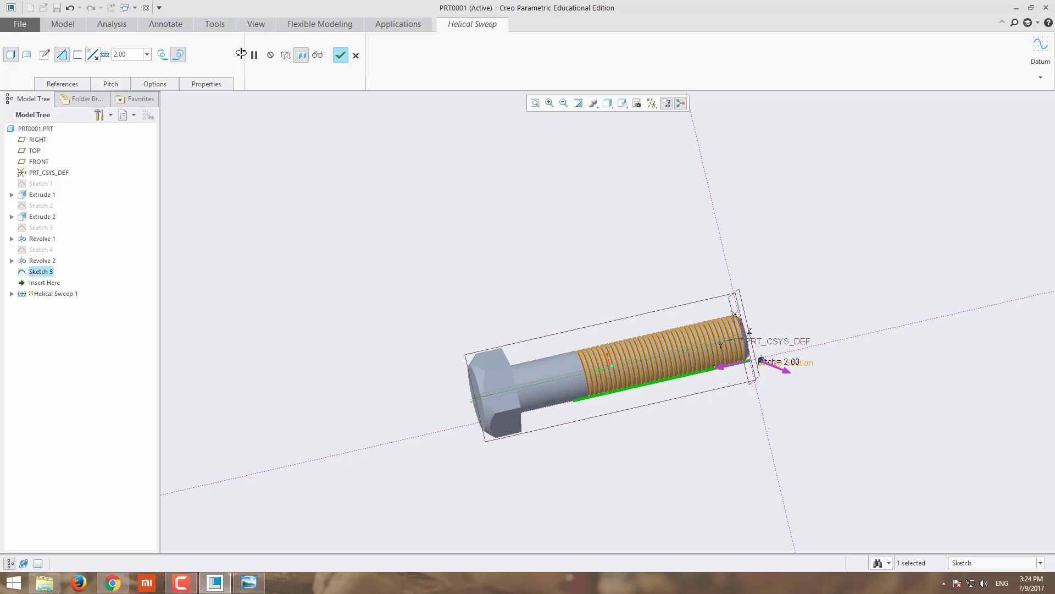
double_click(141, 55)
text(1)
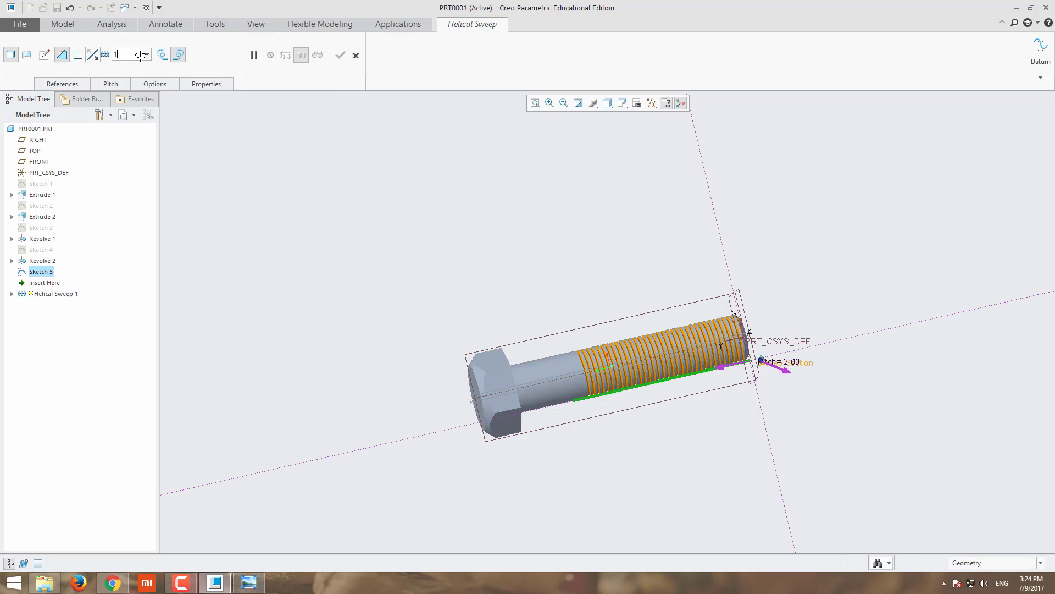
key(Return)
double_click(133, 55)
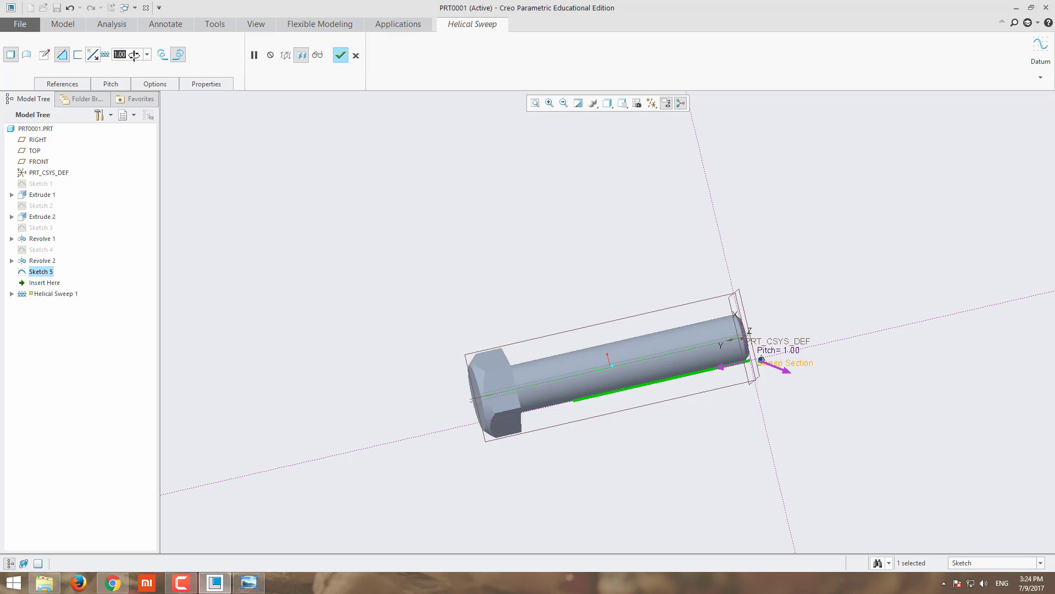
text(2)
key(Return)
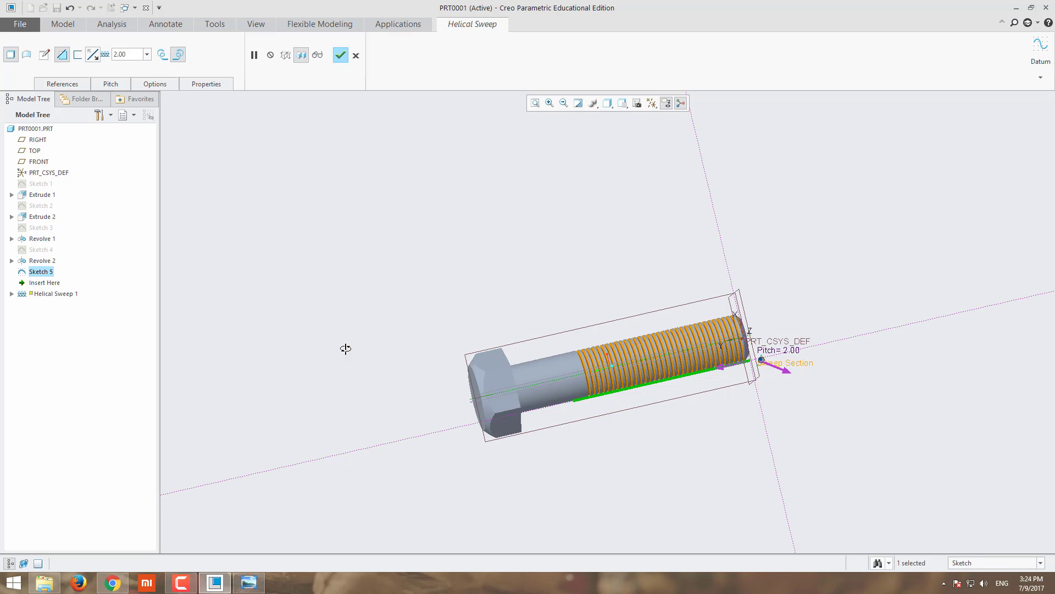
middle_drag(344, 349, 438, 137)
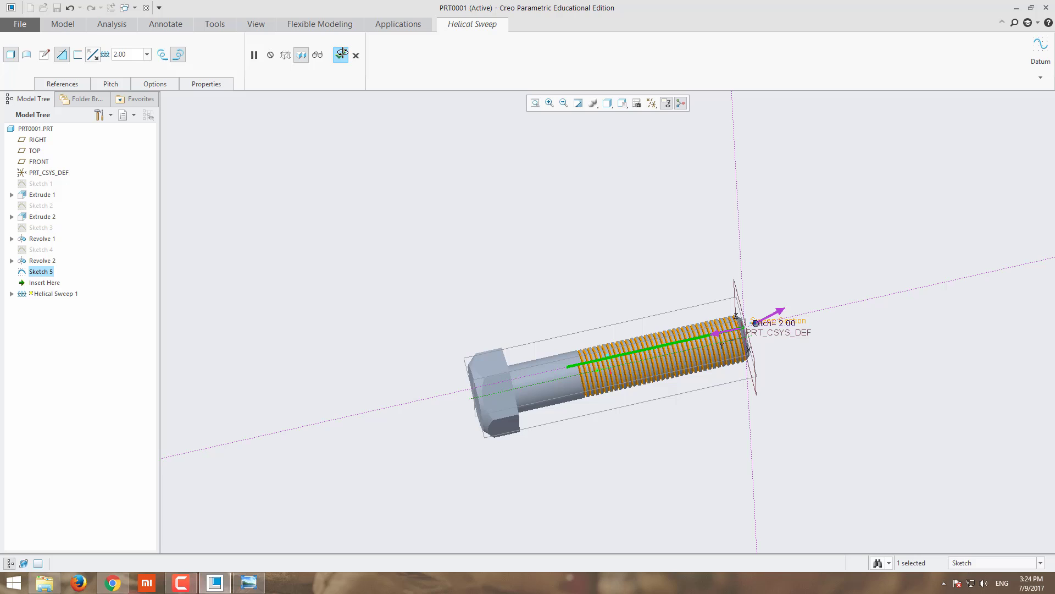
Toggle thread handedness and the surface option, then complete Helical Sweep 1
click(158, 56)
click(177, 54)
click(27, 54)
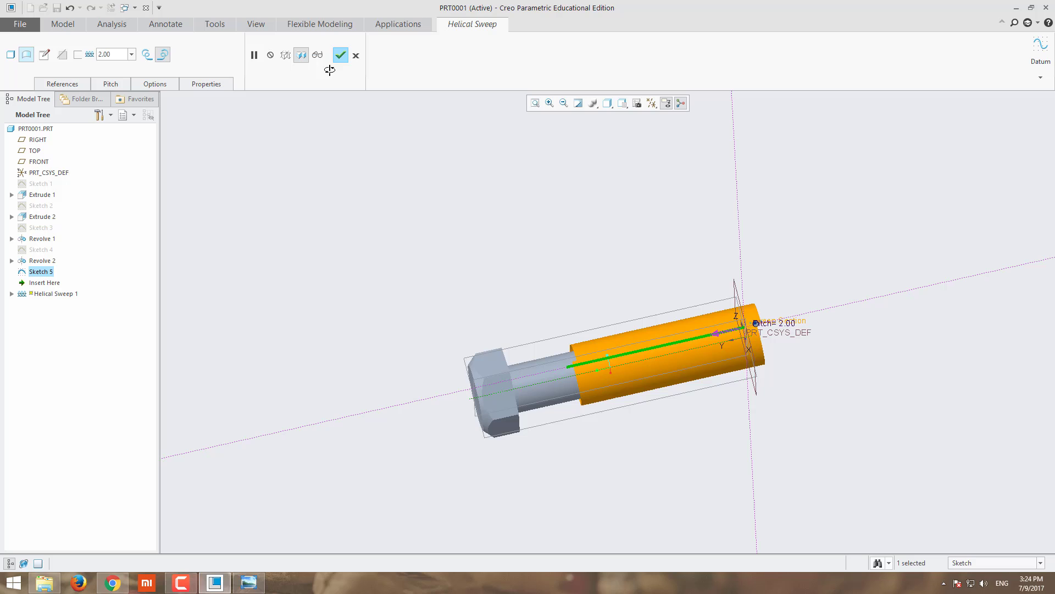
click(341, 55)
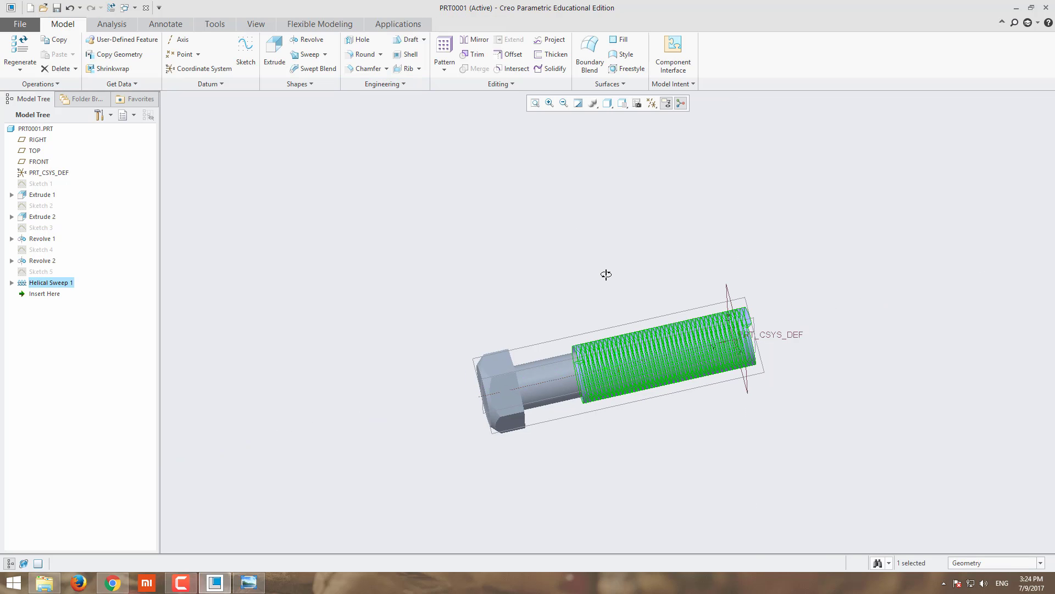
Redefine Helical Sweep 1 as a material-removing cut along the shank
right_click(49, 283)
click(71, 236)
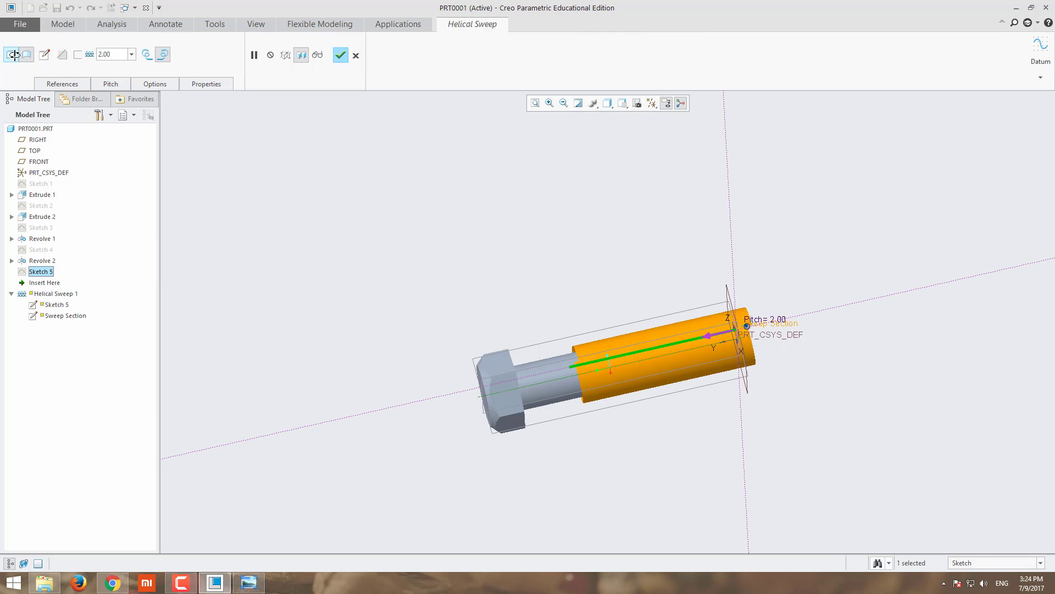
click(63, 55)
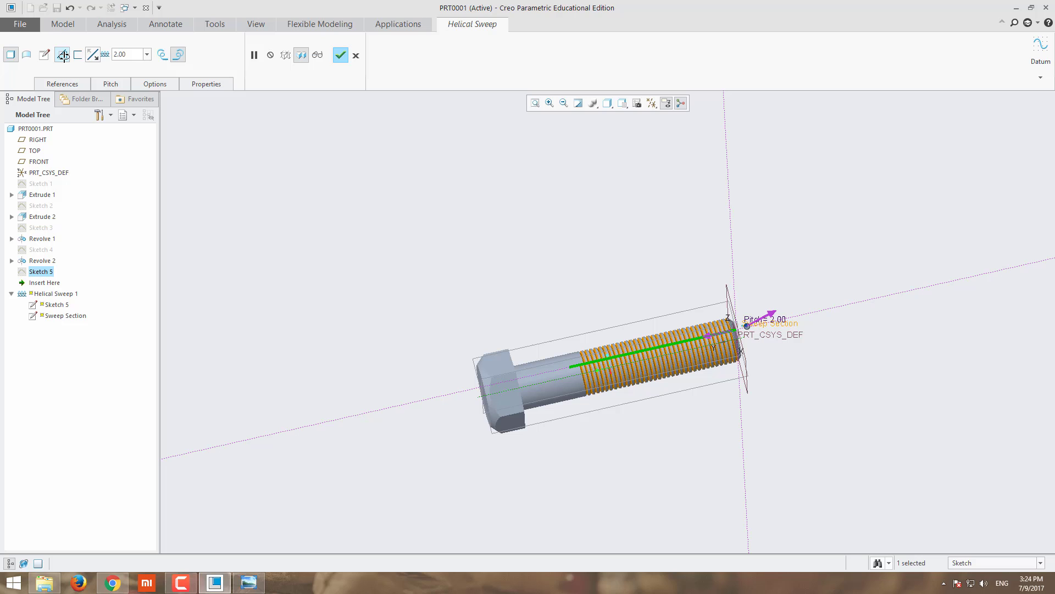
click(341, 55)
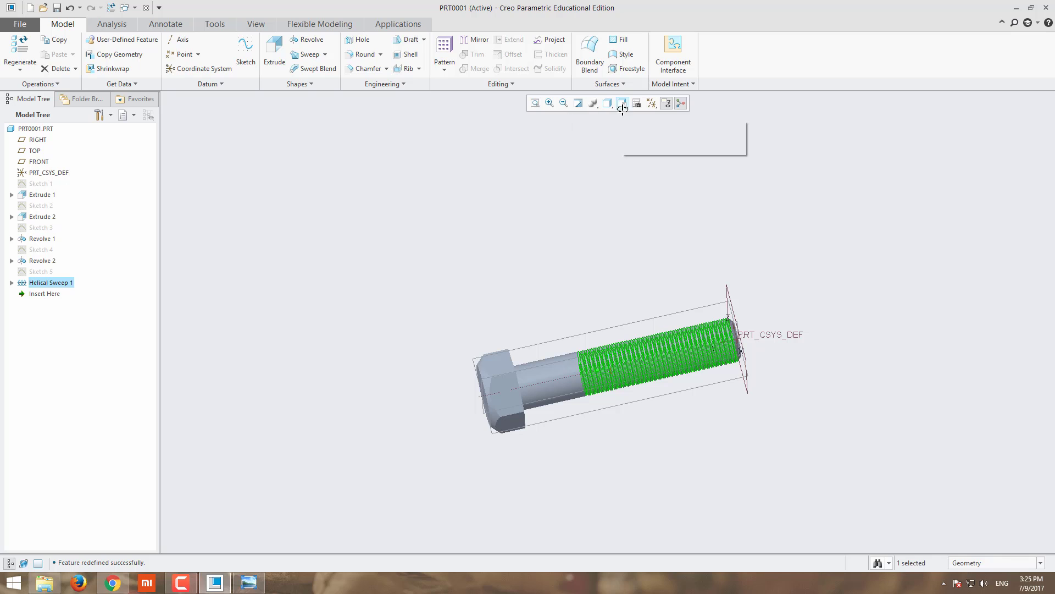
click(651, 103)
Hide all datum planes and coordinate systems, then orbit to view the shaded threaded bolt
click(658, 116)
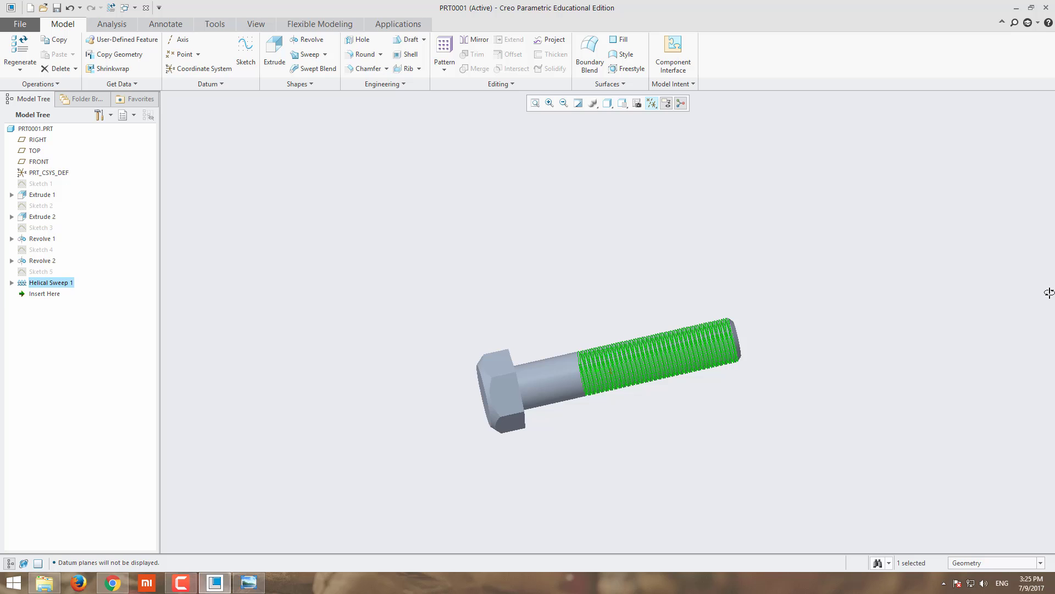
middle_drag(615, 492, 759, 328)
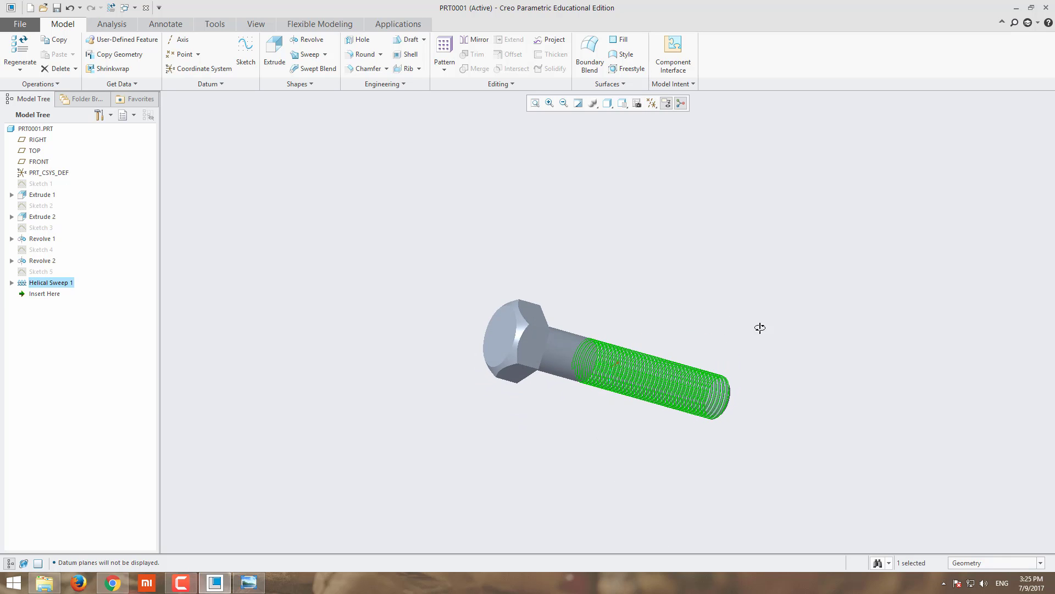
click(872, 316)
mouse_move(642, 478)
middle_down()
mouse_move(603, 398)
mouse_move(625, 394)
mouse_move(617, 452)
mouse_move(586, 452)
mouse_move(748, 400)
mouse_move(674, 443)
mouse_move(626, 405)
mouse_move(598, 248)
mouse_move(582, 308)
mouse_move(555, 286)
mouse_move(571, 303)
mouse_move(603, 286)
middle_up()
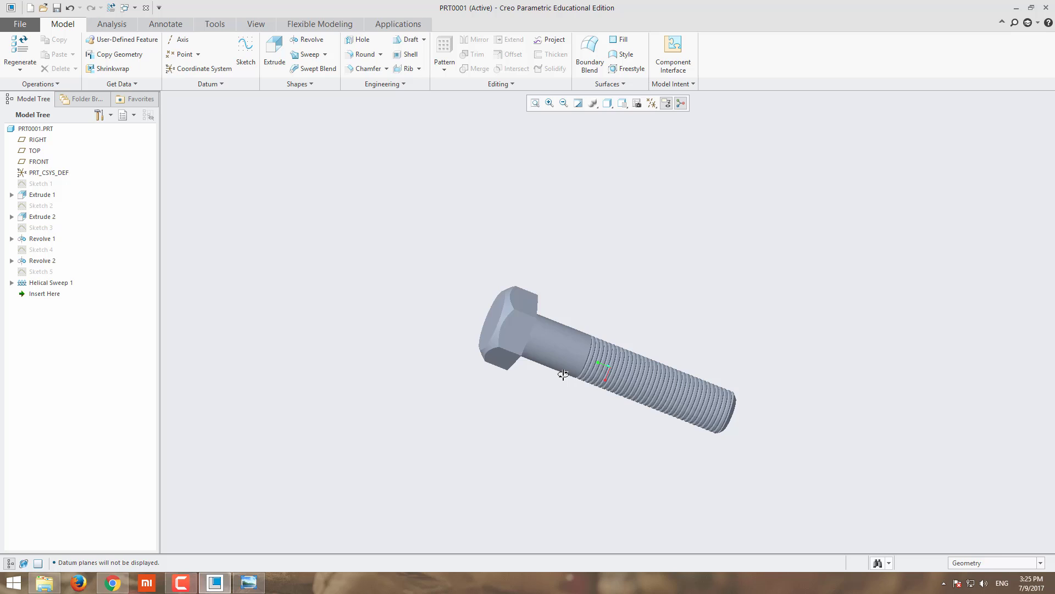
scroll(532, 416, down, 1)
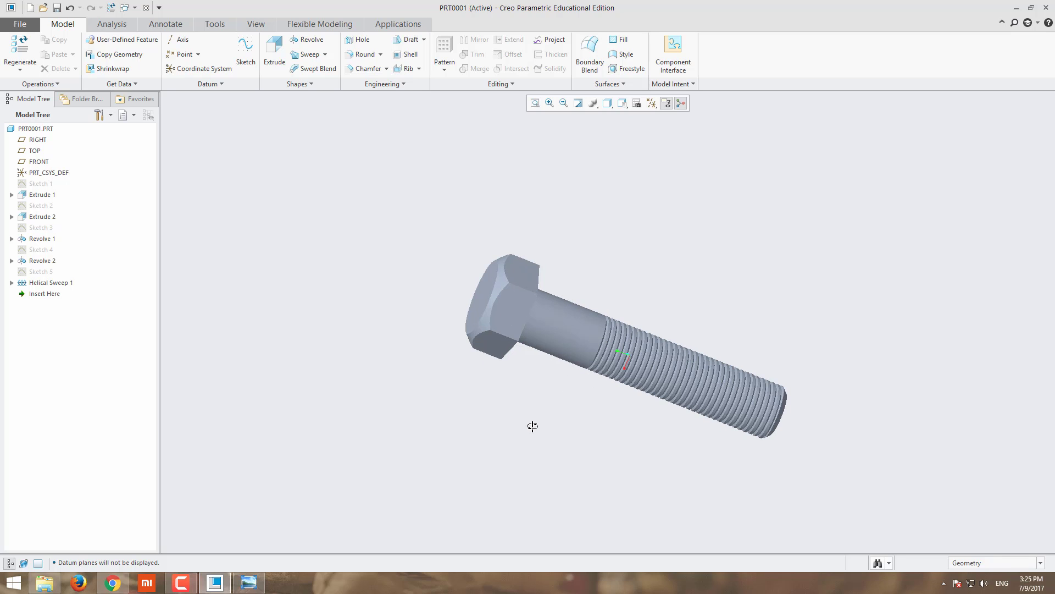
scroll(721, 435, down, 1)
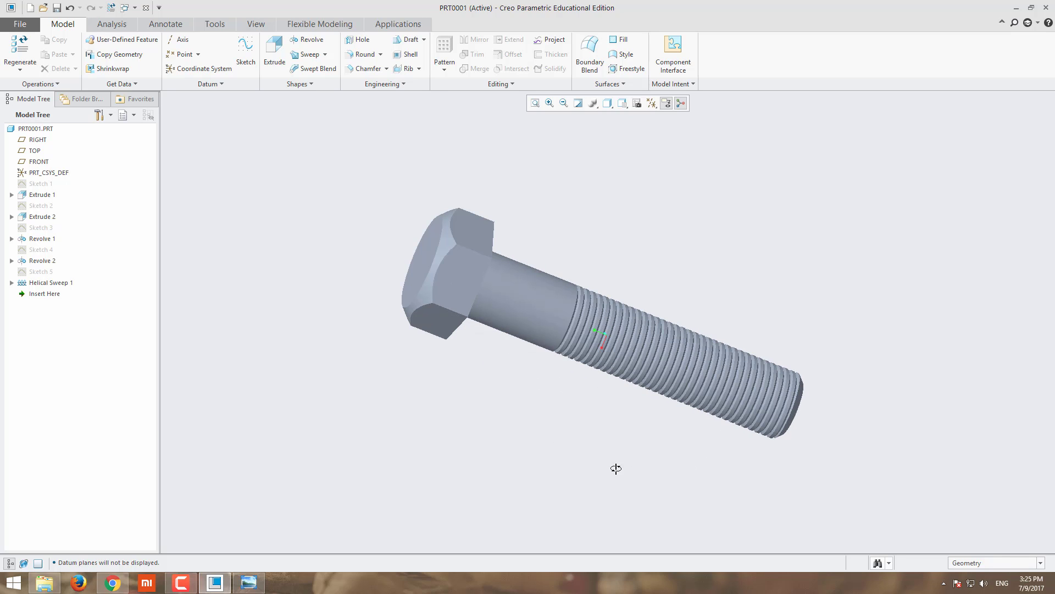
middle_drag(513, 424, 499, 369)
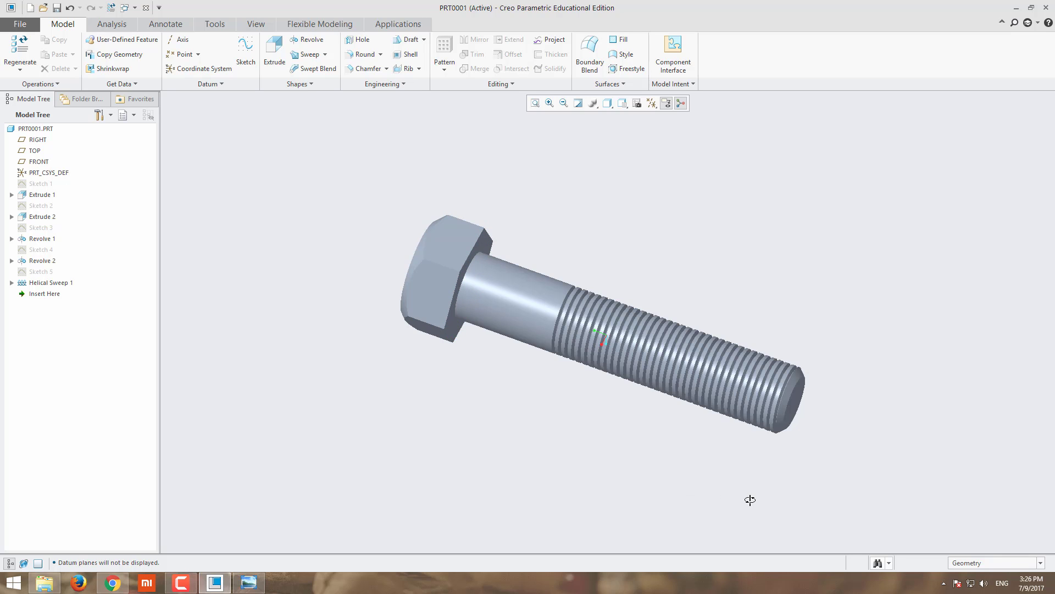
middle_drag(750, 500, 780, 391)
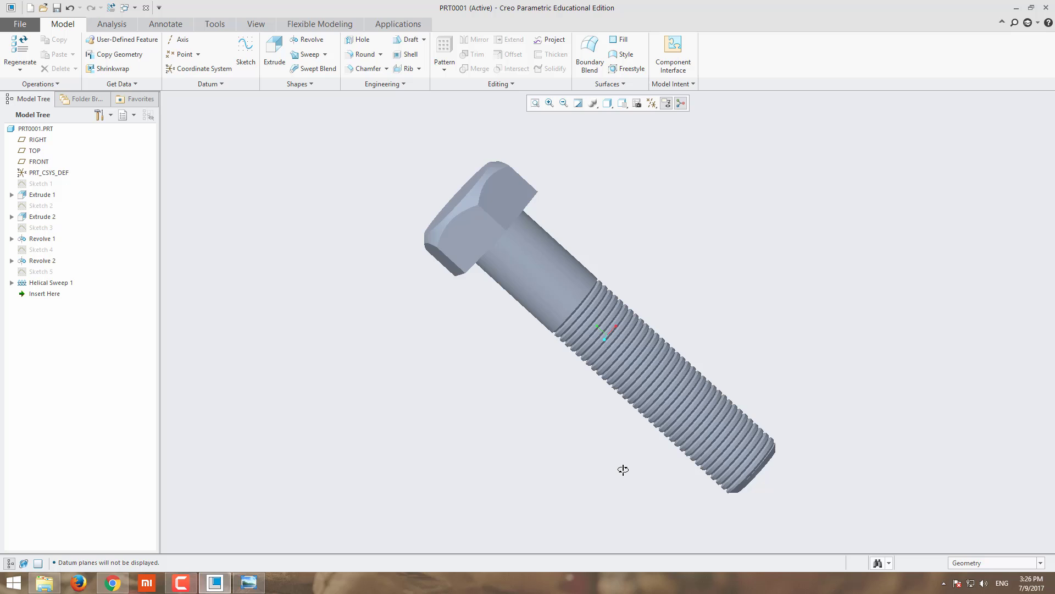
mouse_move(627, 497)
middle_down()
mouse_move(622, 459)
mouse_move(648, 378)
mouse_move(706, 356)
mouse_move(673, 395)
middle_up()
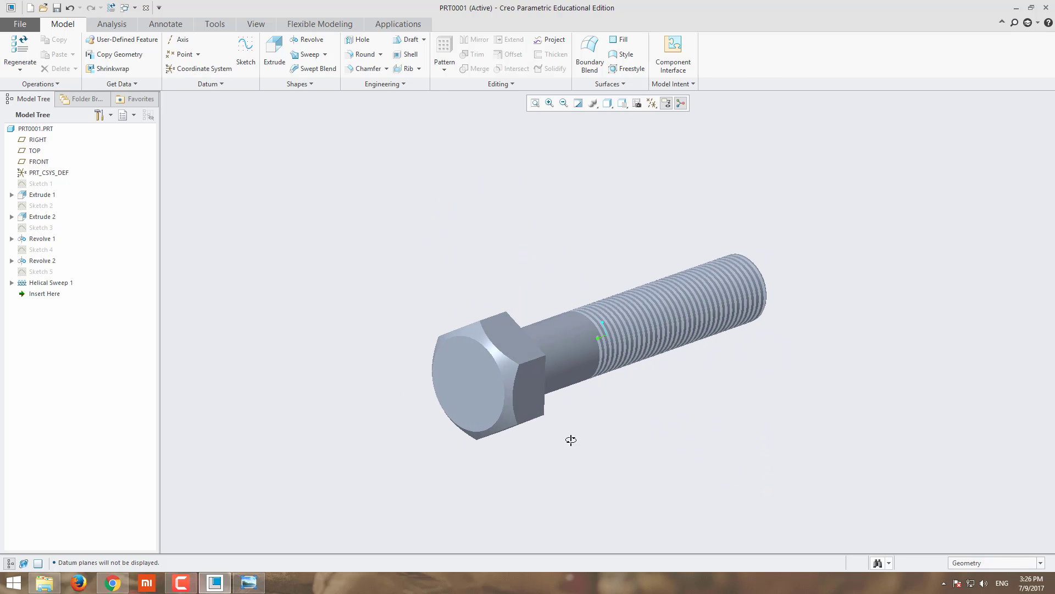
middle_drag(571, 440, 532, 429)
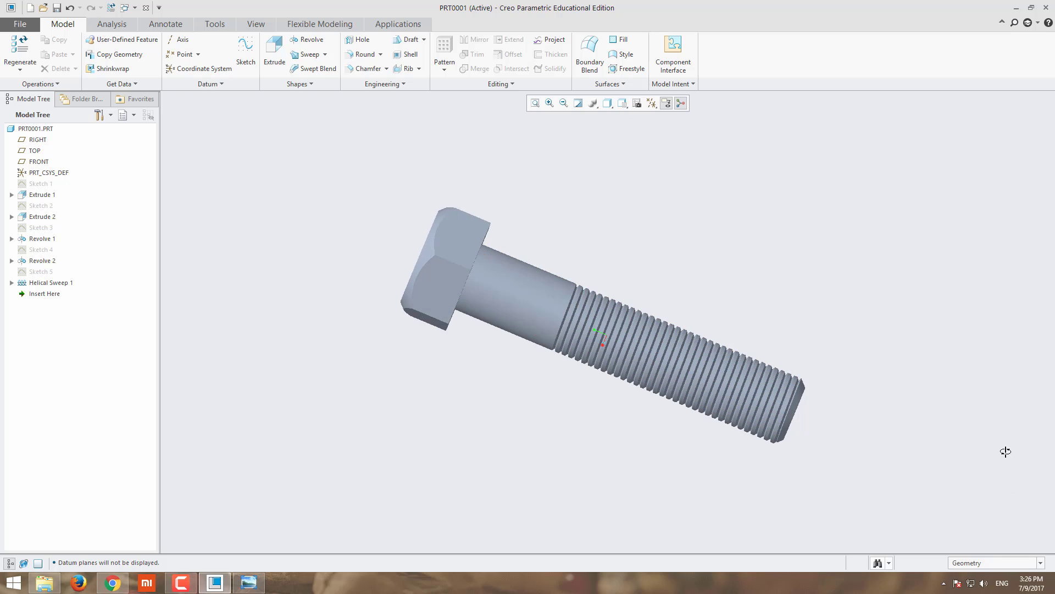
scroll(938, 421, up, 3)
scroll(325, 434, down, 5)
scroll(199, 399, up, 3)
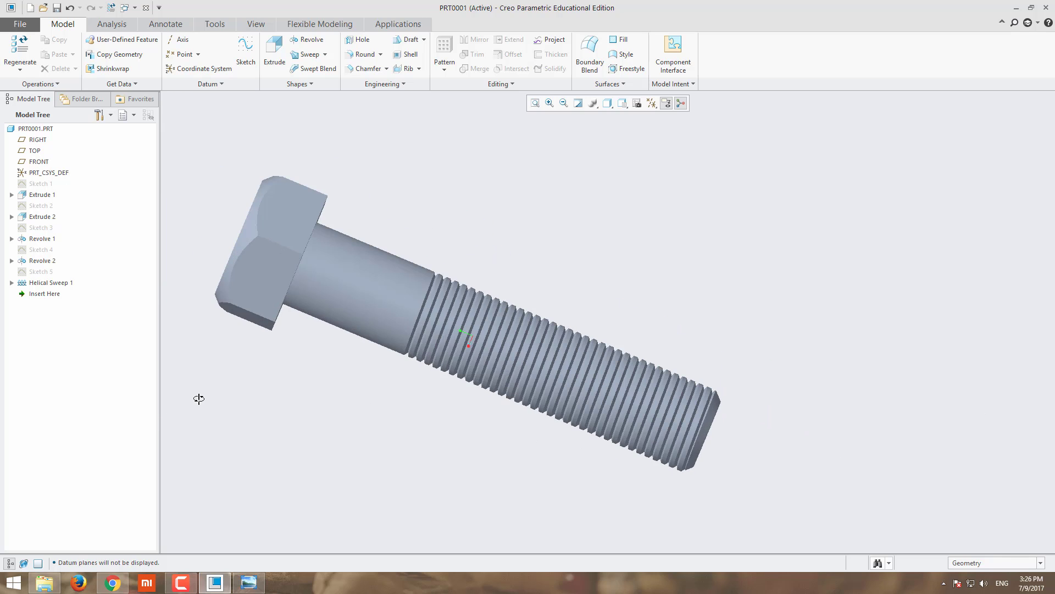
scroll(199, 398, up, 2)
mouse_move(360, 461)
middle_down()
mouse_move(394, 398)
mouse_move(384, 387)
middle_up()
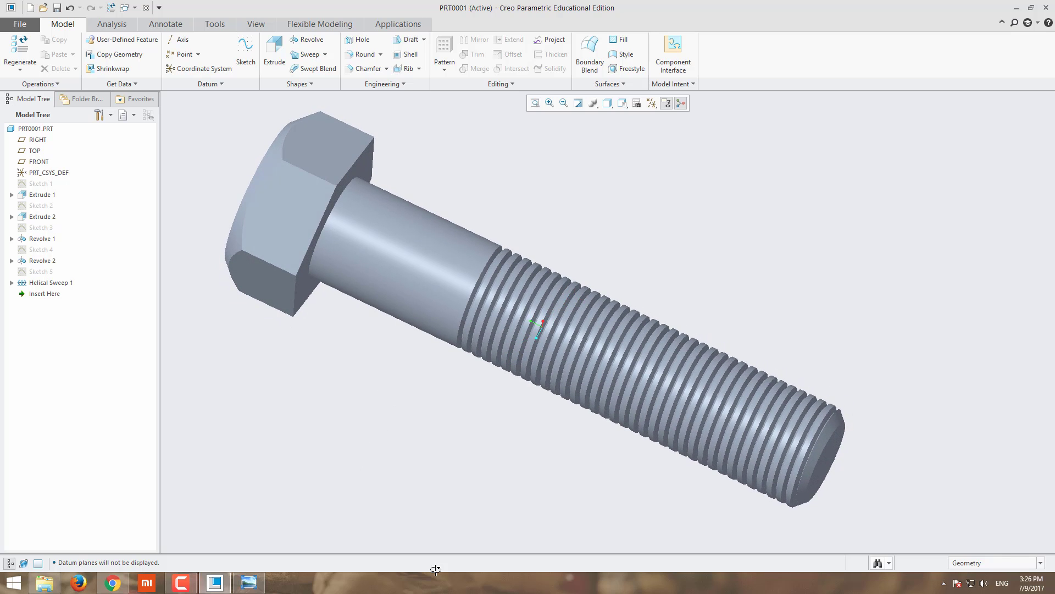